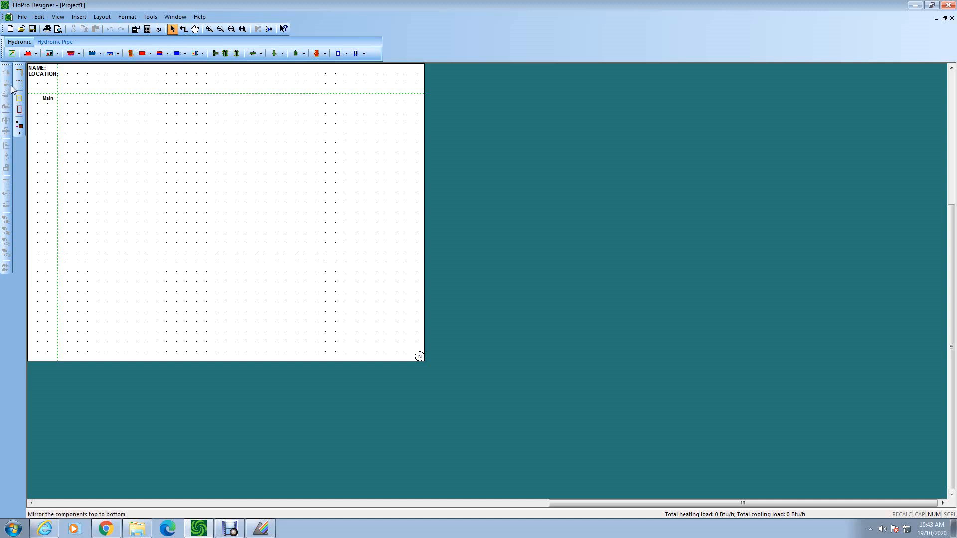
Draw the closed rectangular outer walls of a 23' x 14' room, starting at the intersection of the Main floor guides.
{"action": "left_click", "coordinate": [19, 72]}
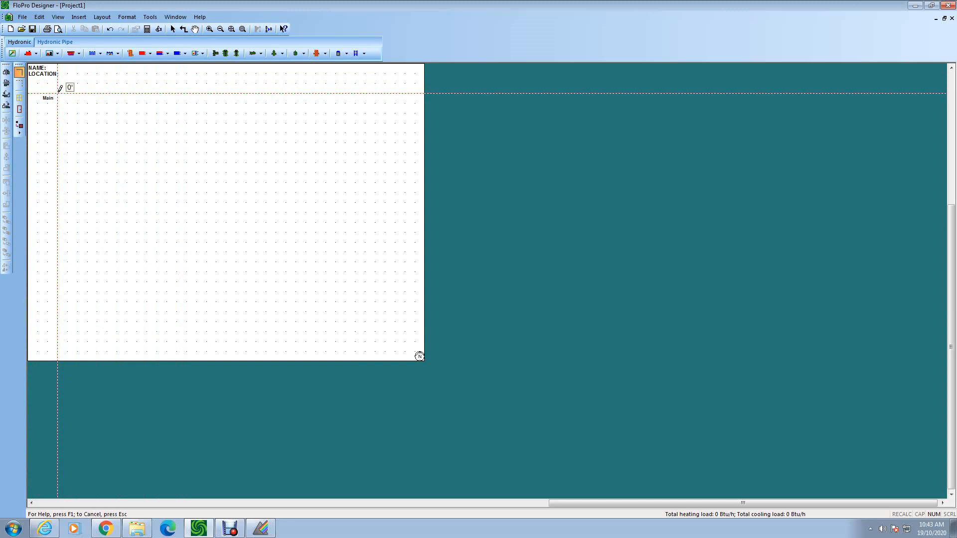
{"action": "left_click", "coordinate": [60, 90]}
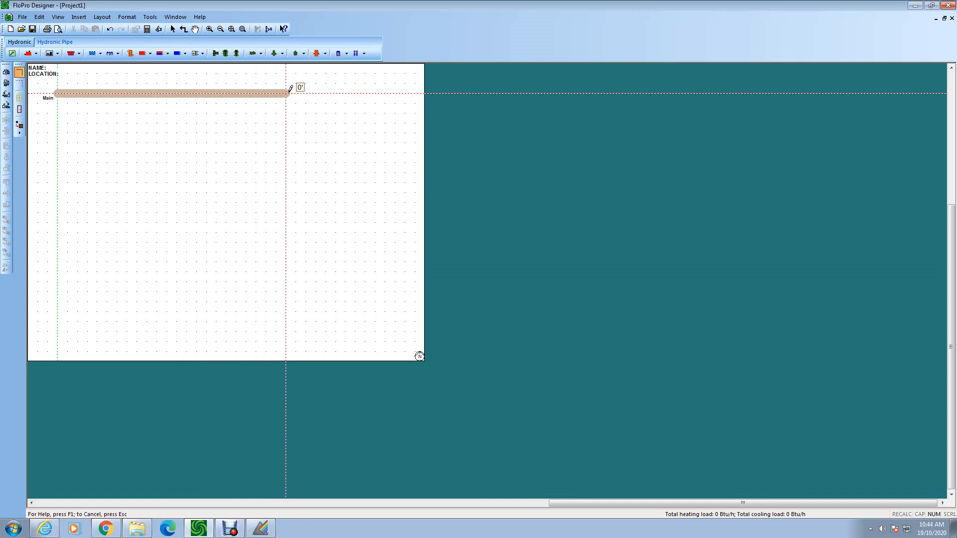
{"action": "left_click", "coordinate": [287, 92]}
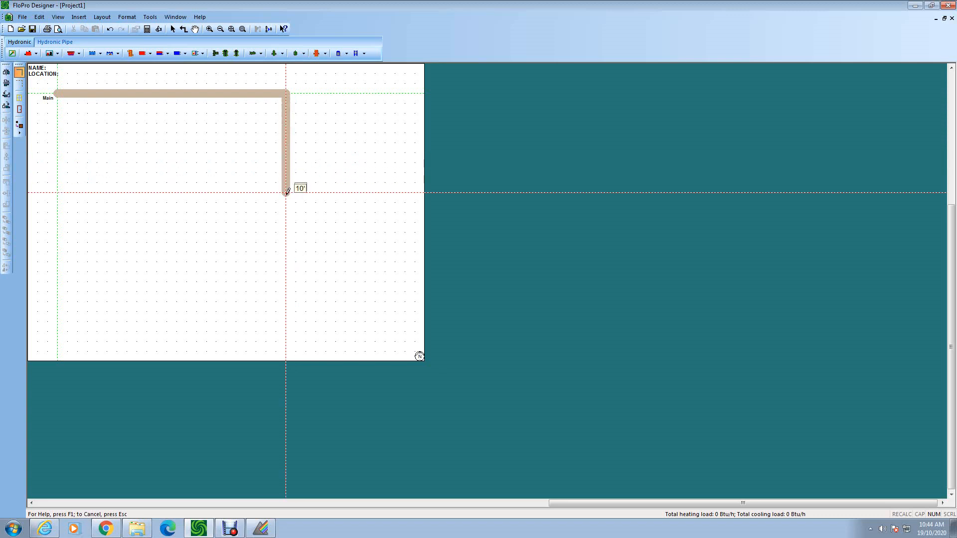
{"action": "left_click", "coordinate": [285, 232]}
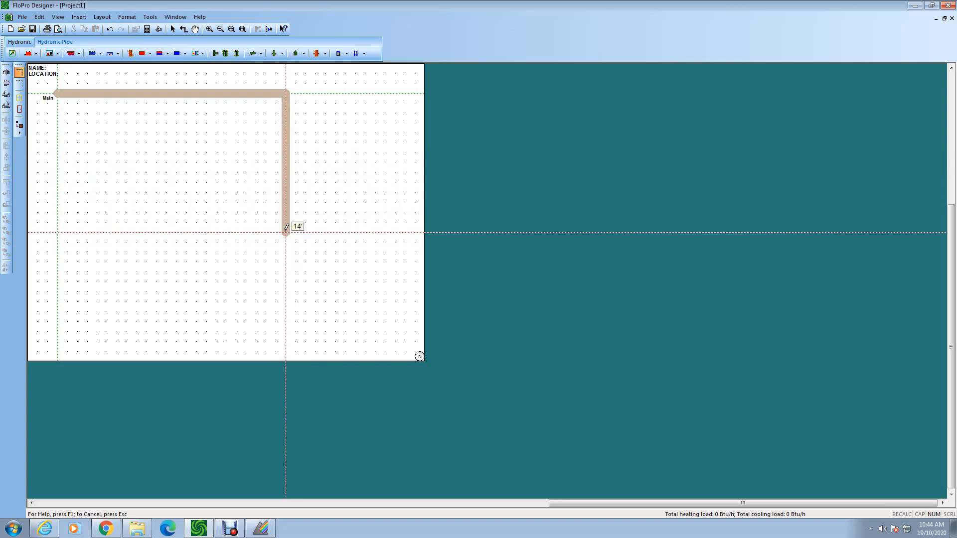
{"action": "left_click", "coordinate": [58, 232]}
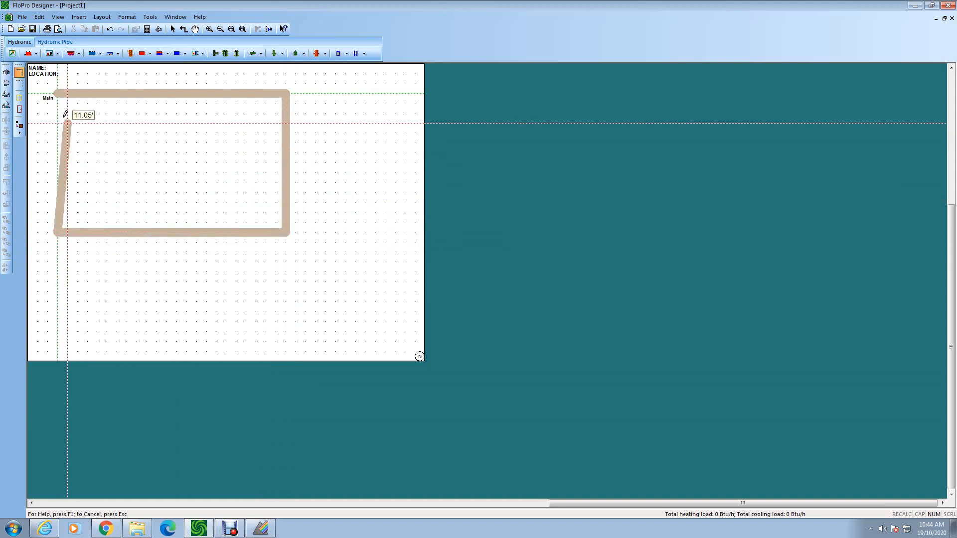
{"action": "left_click", "coordinate": [57, 92]}
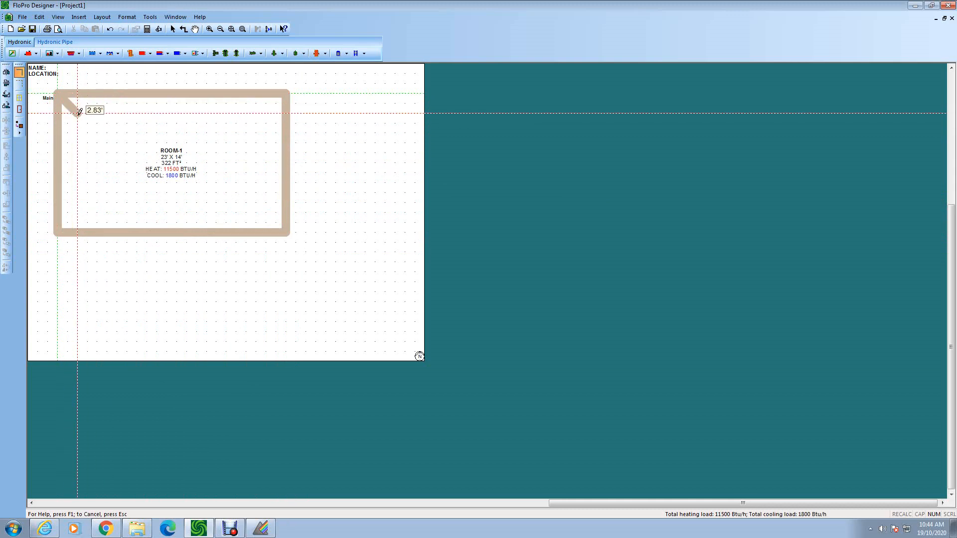
{"action": "key", "text": "Escape"}
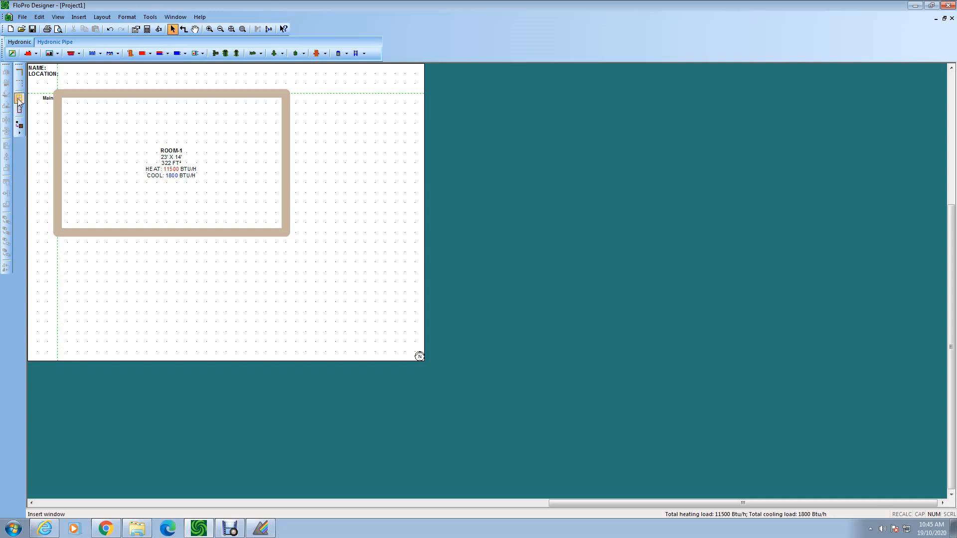
{"action": "left_click", "coordinate": [20, 84]}
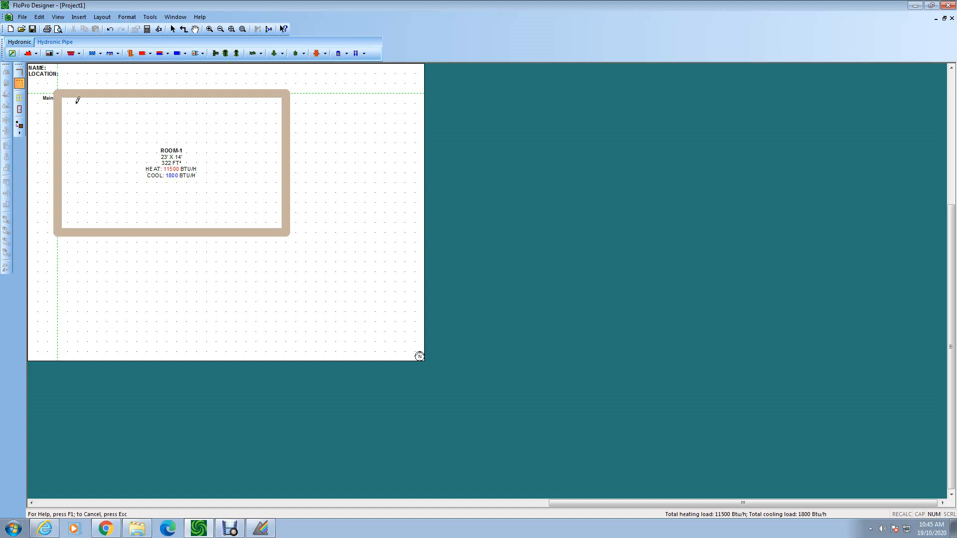
{"action": "left_click", "coordinate": [139, 92]}
{"action": "key", "text": "Escape"}
{"action": "left_click", "coordinate": [20, 71]}
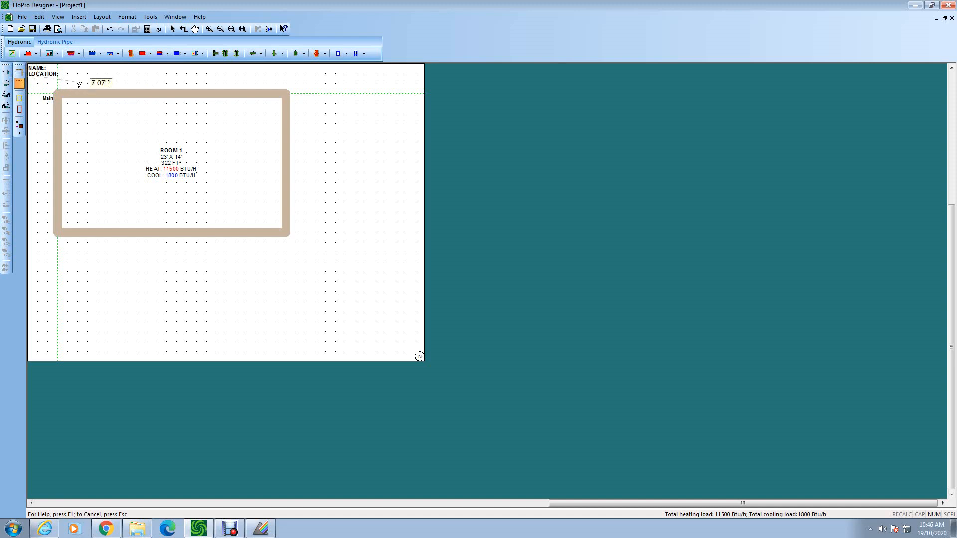
{"action": "key", "text": "Escape"}
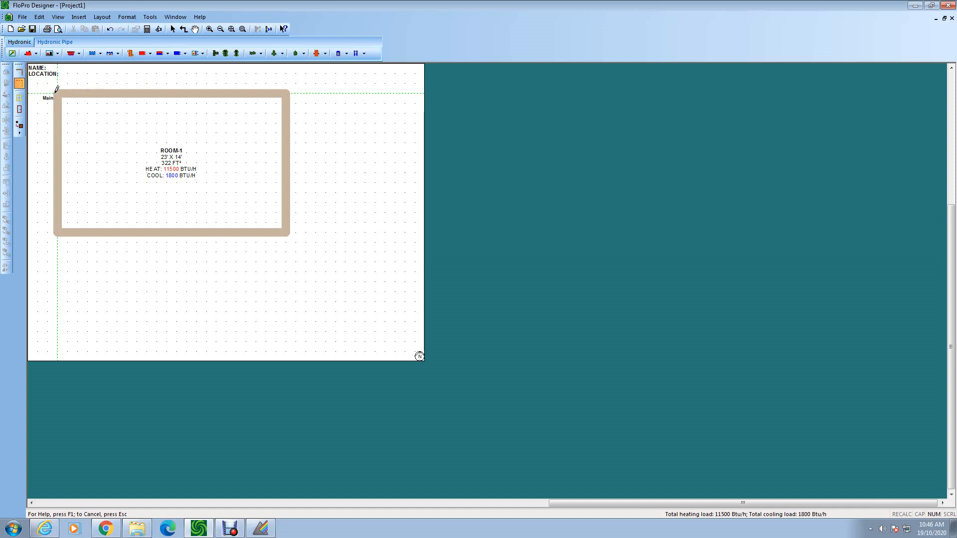
{"action": "key", "text": "Escape"}
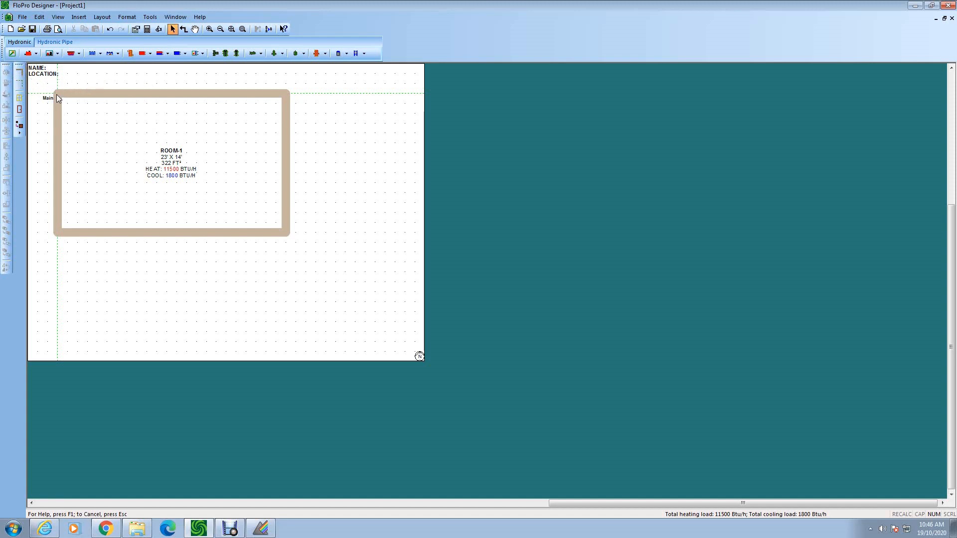
Draw two interior walls that enclose an 8' x 8' room in the upper-left corner of the building.
{"action": "left_click", "coordinate": [20, 73]}
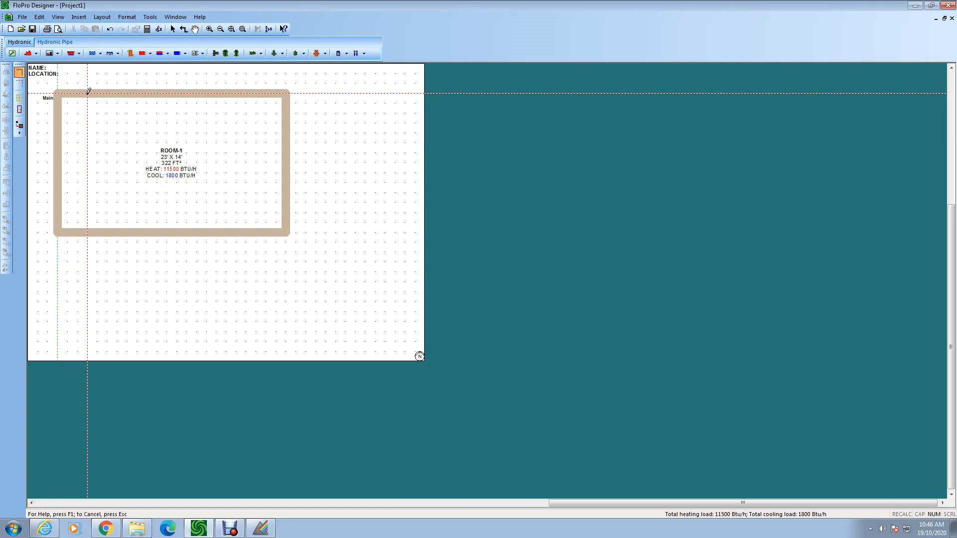
{"action": "left_click", "coordinate": [138, 93]}
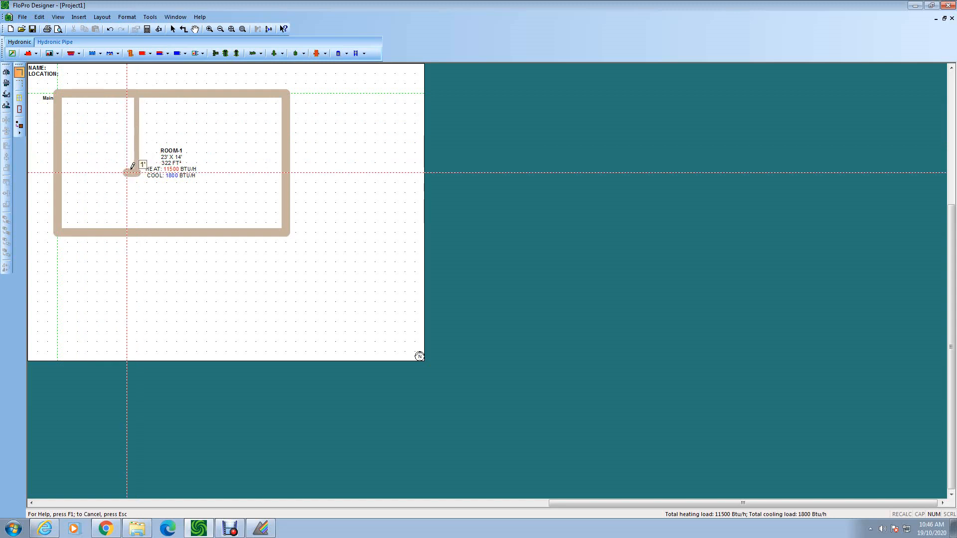
{"action": "left_click", "coordinate": [137, 169]}
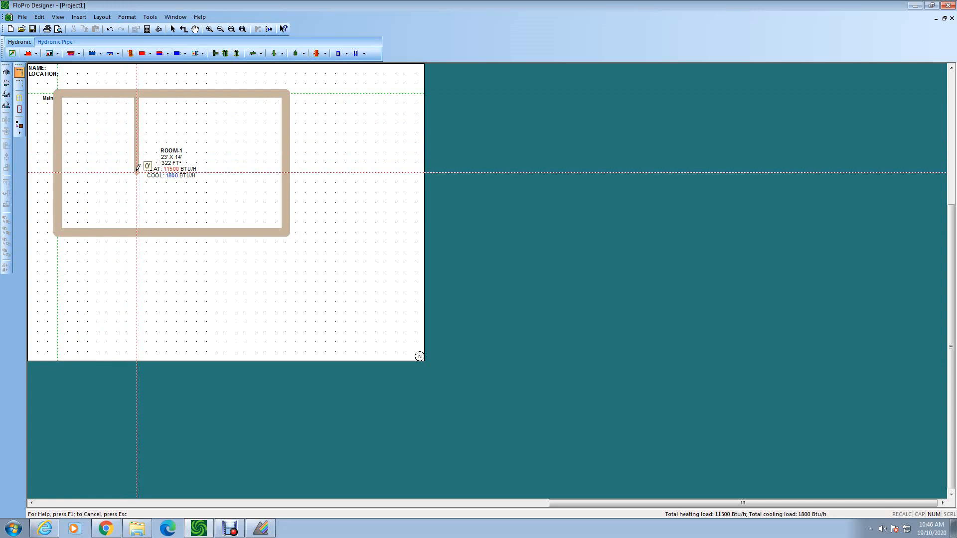
{"action": "left_click", "coordinate": [59, 168]}
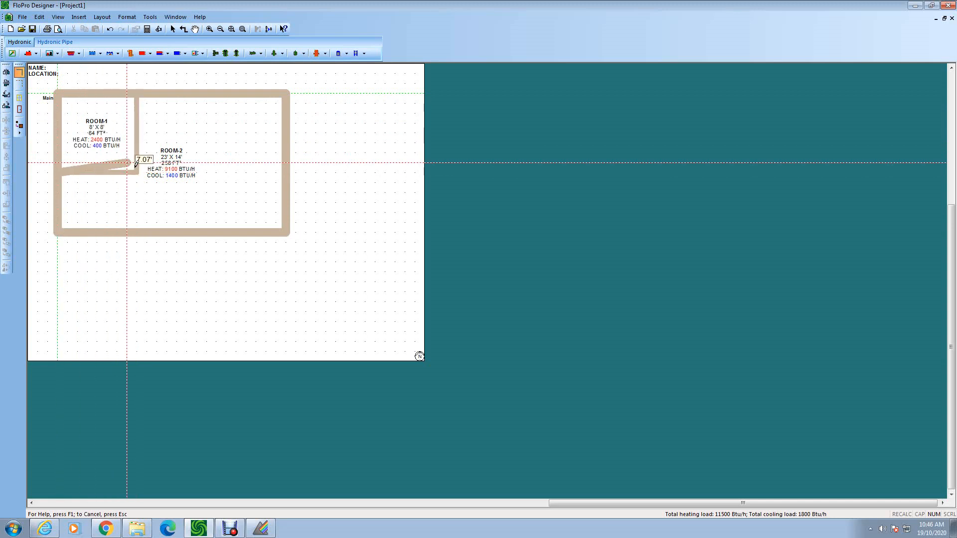
{"action": "key", "text": "Escape"}
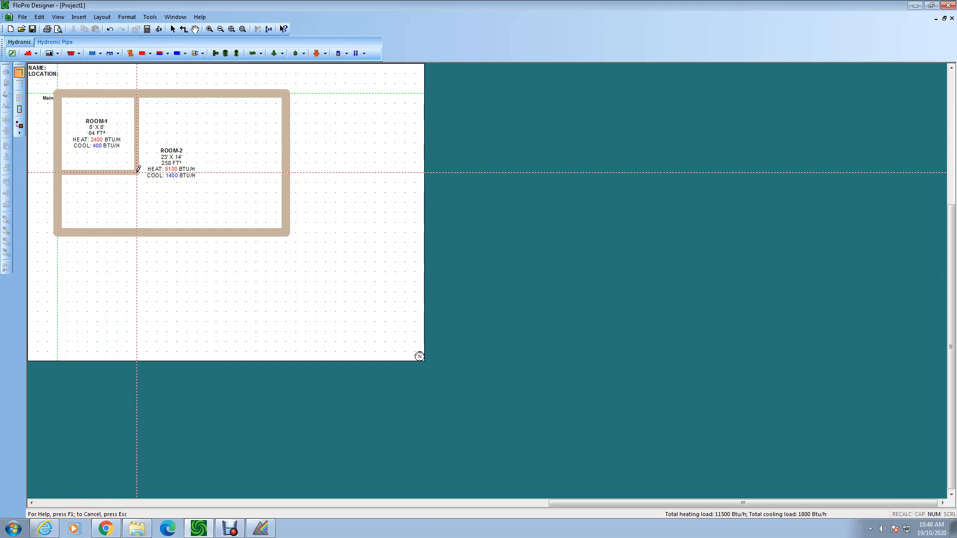
Extend a horizontal interior wall about 15' from the small room's lower-right corner to the right outer wall.
{"action": "left_click", "coordinate": [138, 169]}
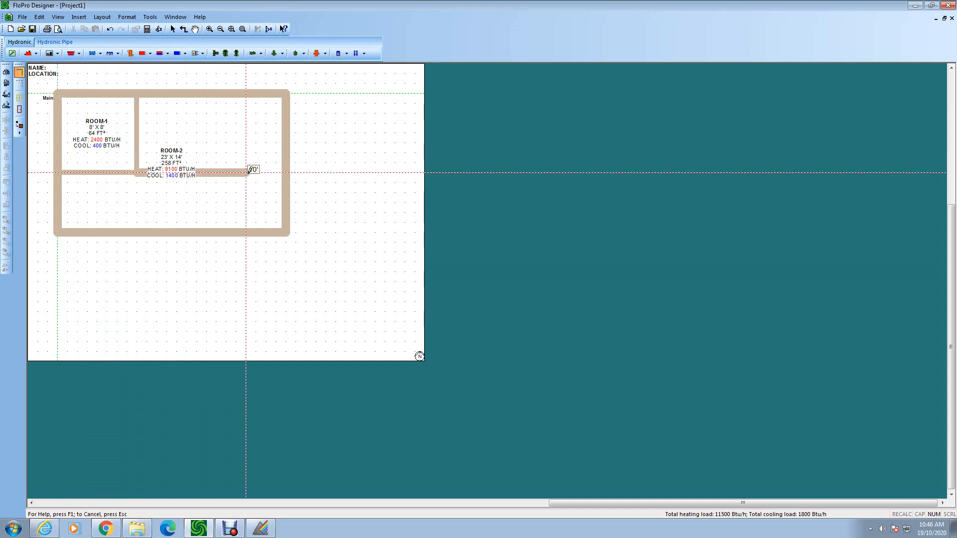
{"action": "left_click", "coordinate": [281, 170]}
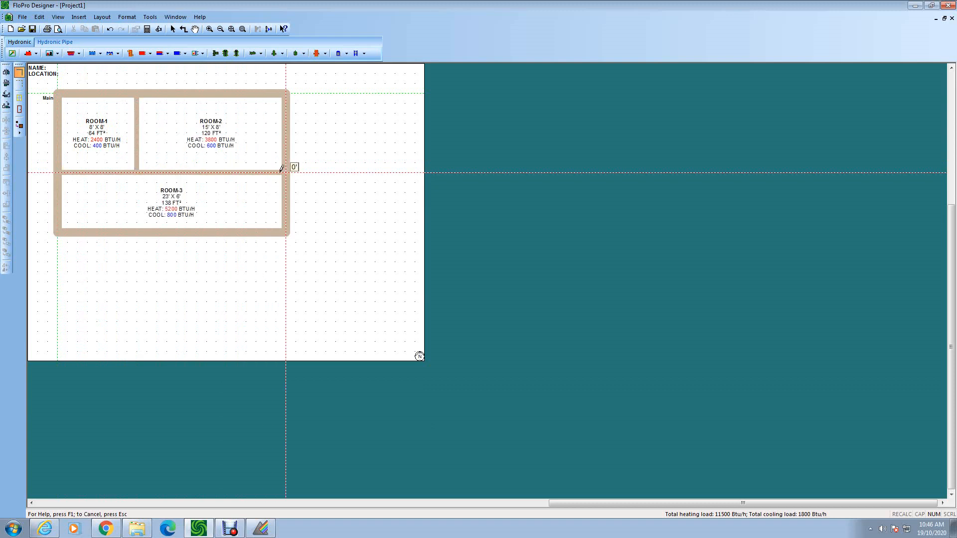
{"action": "key", "text": "Escape"}
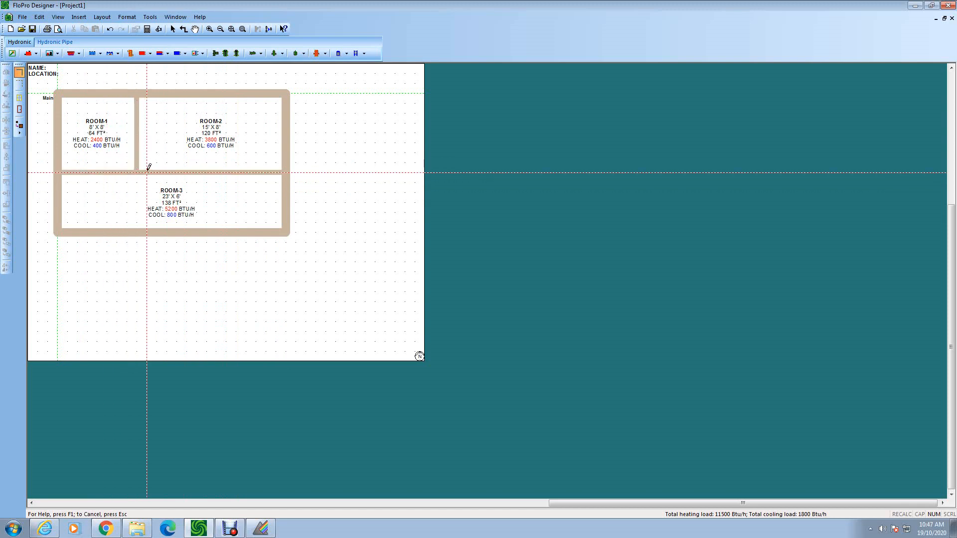
Divide the lower room with a vertical wall about 9' from the left outer wall and finish wall drawing.
{"action": "left_click_drag", "start_coordinate": [148, 168], "coordinate": [148, 228]}
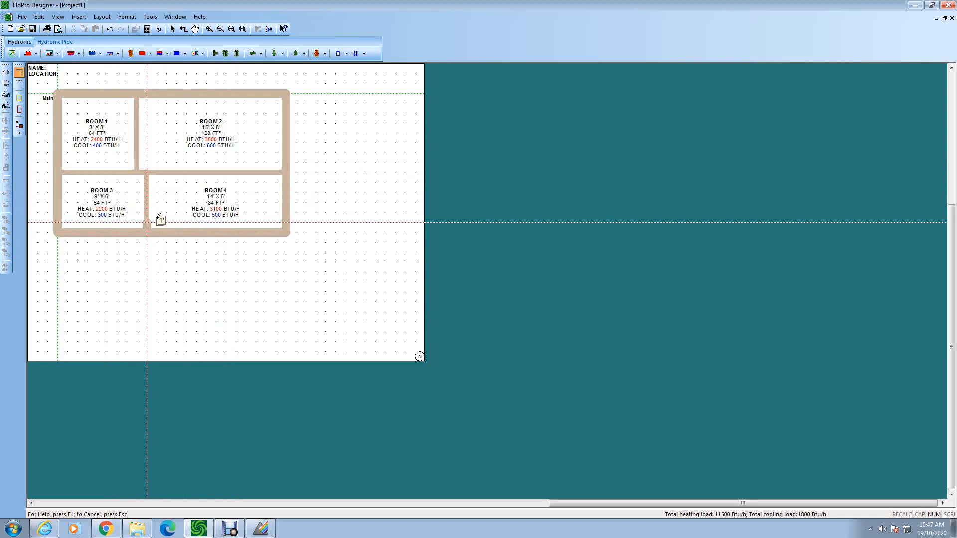
{"action": "key", "text": "Escape"}
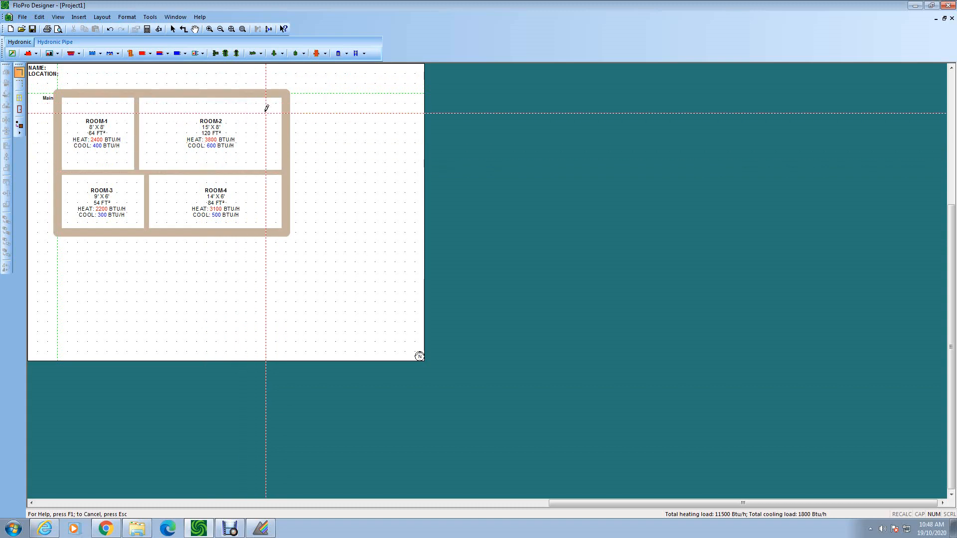
{"action": "key", "text": "Escape"}
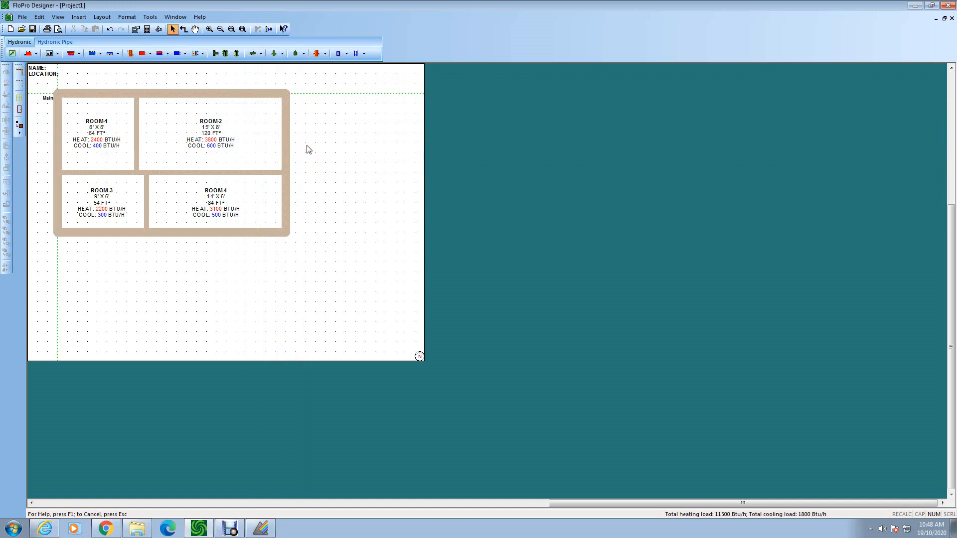
Open the project properties and set the weather data country to Malaysia.
{"action": "double_click", "coordinate": [313, 183]}
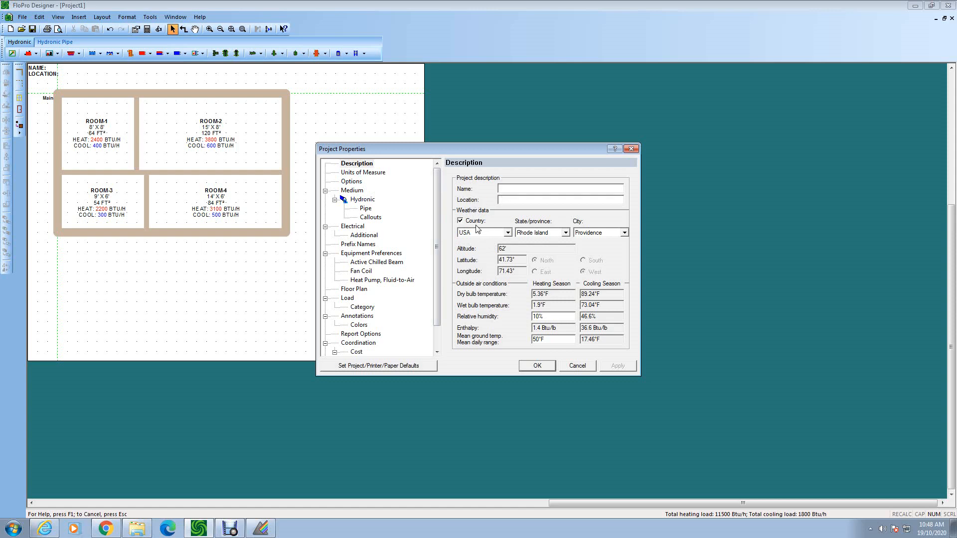
{"action": "left_click", "coordinate": [508, 232]}
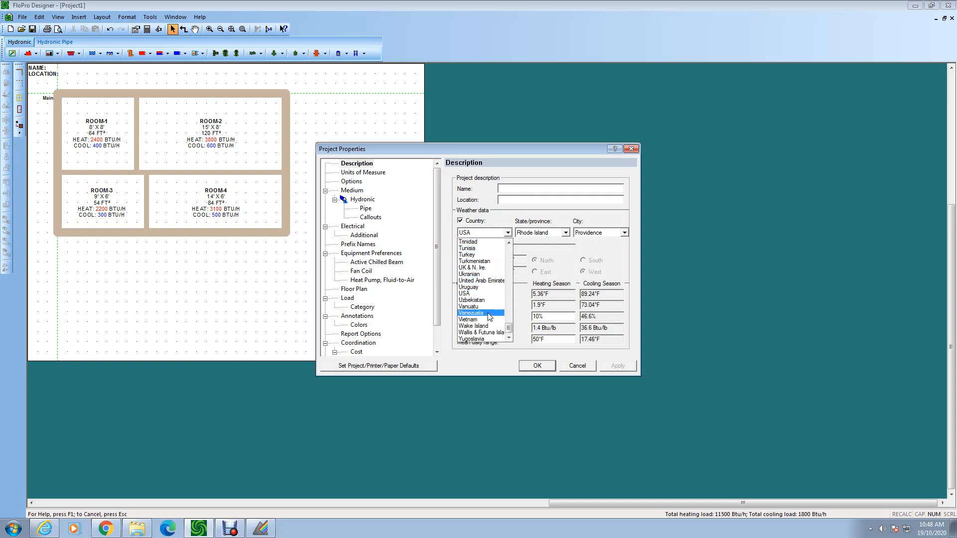
{"action": "key", "text": "m"}
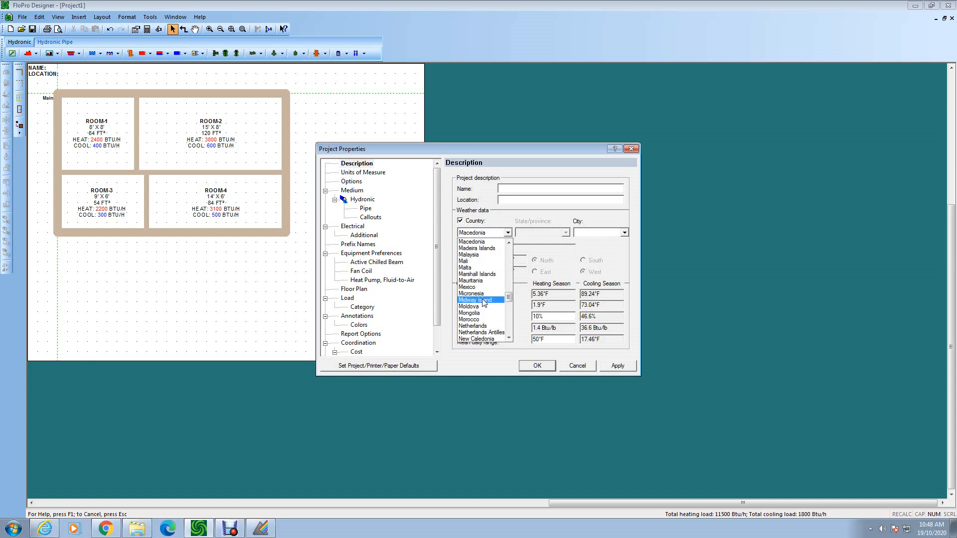
{"action": "scroll", "coordinate": [482, 303], "scroll_direction": "up", "scroll_amount": 1}
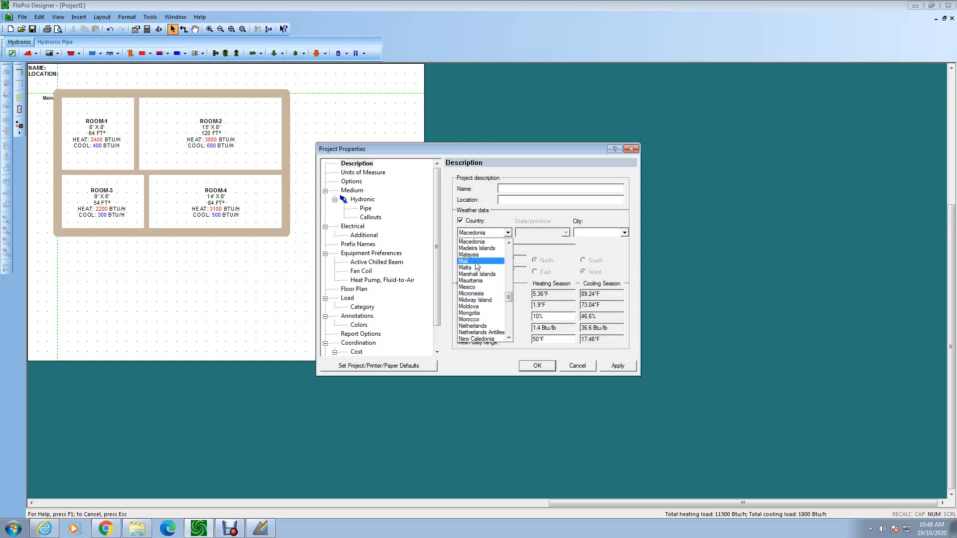
{"action": "left_click", "coordinate": [477, 260]}
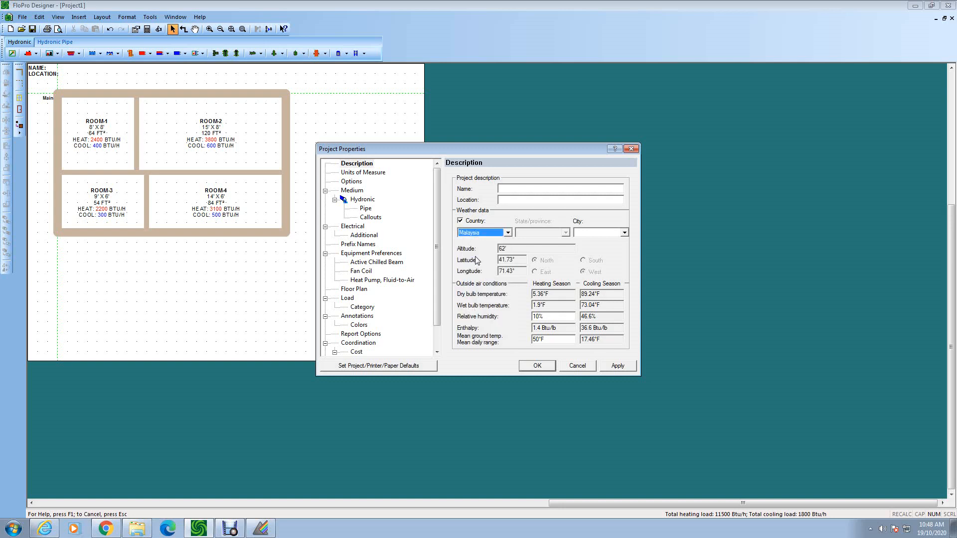
Name the project "FloPro Project" followed by the author's name, and enter "Malacca, Malaysia" as its location.
{"action": "left_click", "coordinate": [506, 188]}
{"action": "type", "text": "D"}
{"action": "type", "text": "FloP"}
{"action": "type", "text": "ro"}
{"action": "type", "text": " Prp"}
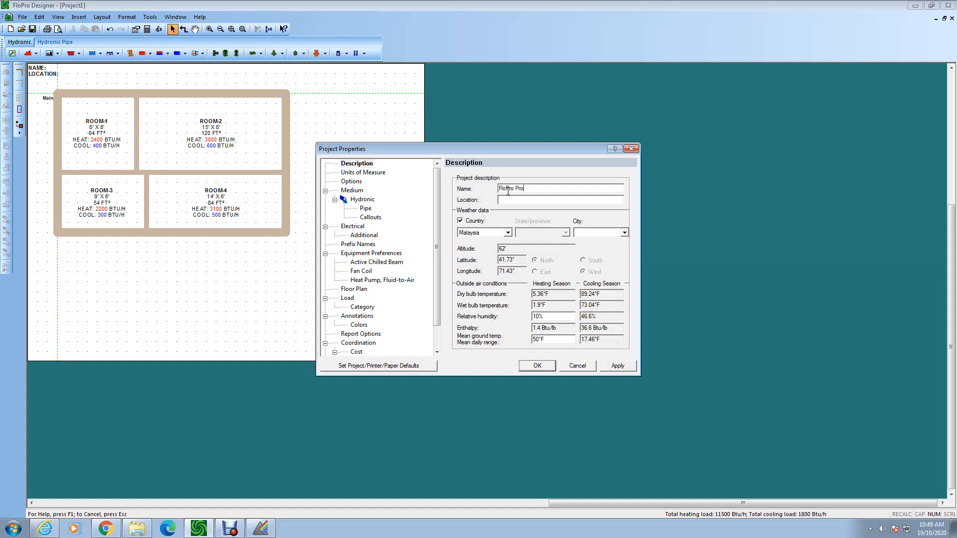
{"action": "type", "text": "ec"}
{"action": "type", "text": "M"}
Set the weather data city to Malacca and apply the project description settings.
{"action": "left_click", "coordinate": [599, 233]}
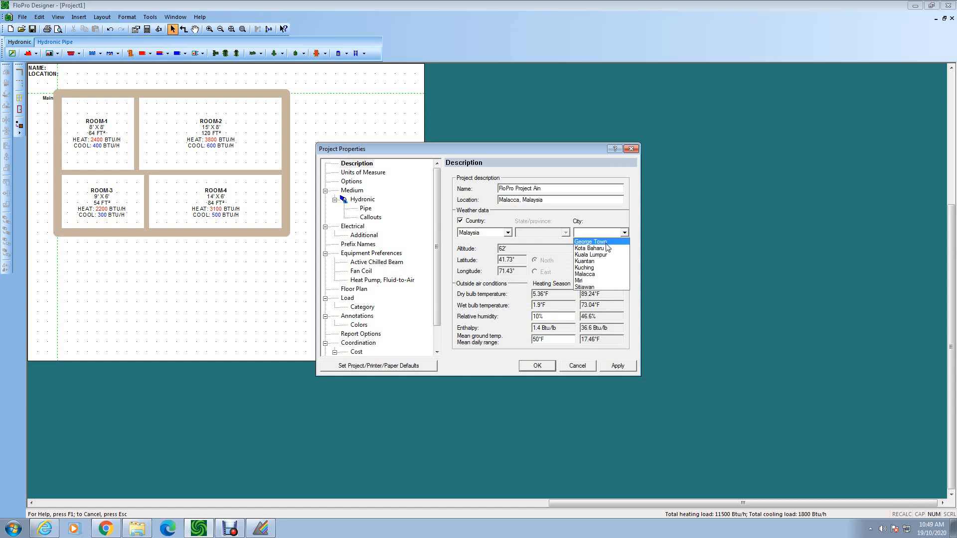
{"action": "left_click", "coordinate": [590, 277]}
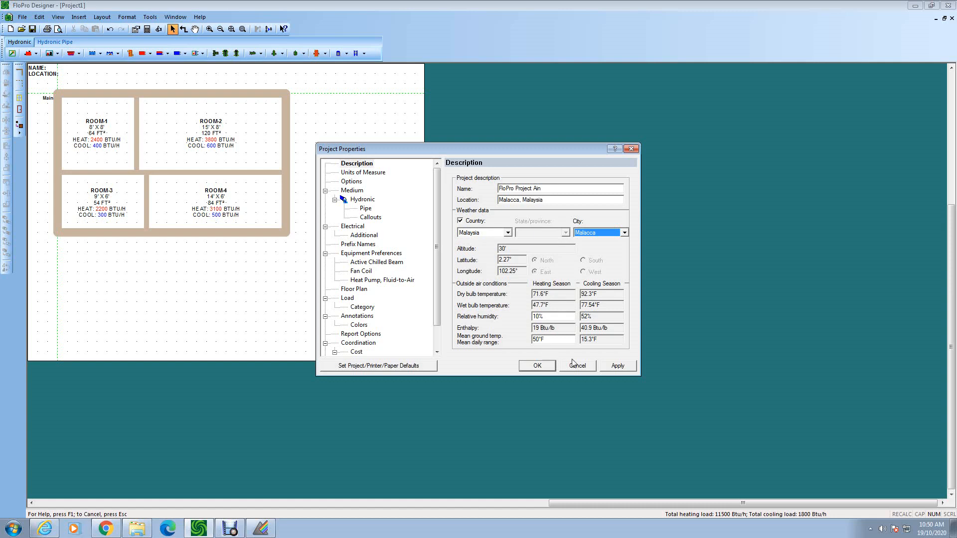
{"action": "left_click", "coordinate": [611, 367]}
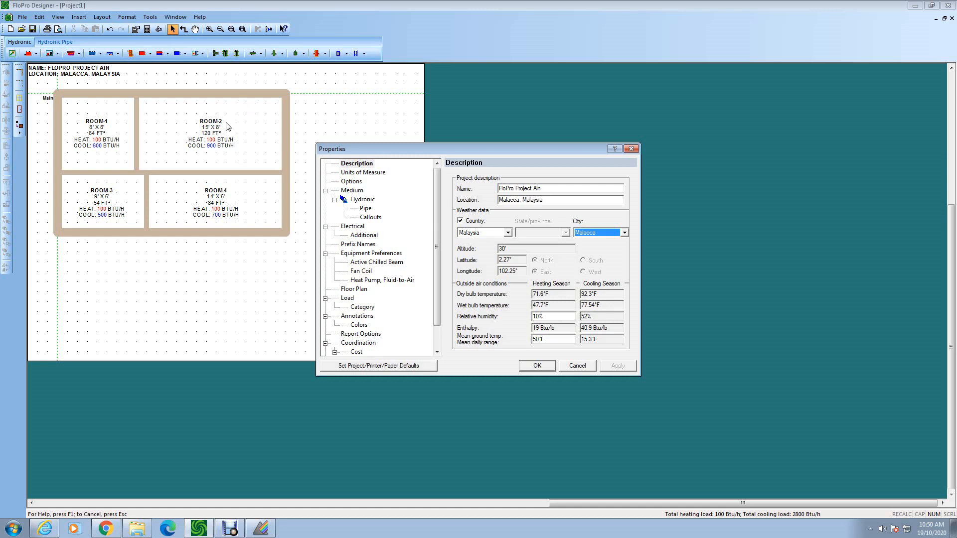
Try metric units of measure on the plan and restore English units, applying each change.
{"action": "left_click", "coordinate": [363, 173]}
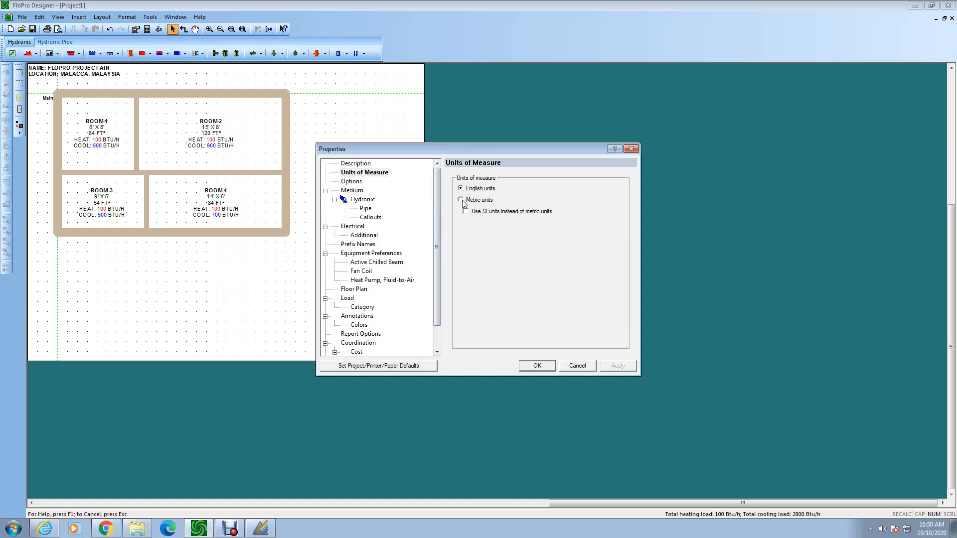
{"action": "left_click", "coordinate": [460, 200]}
{"action": "left_click", "coordinate": [612, 367]}
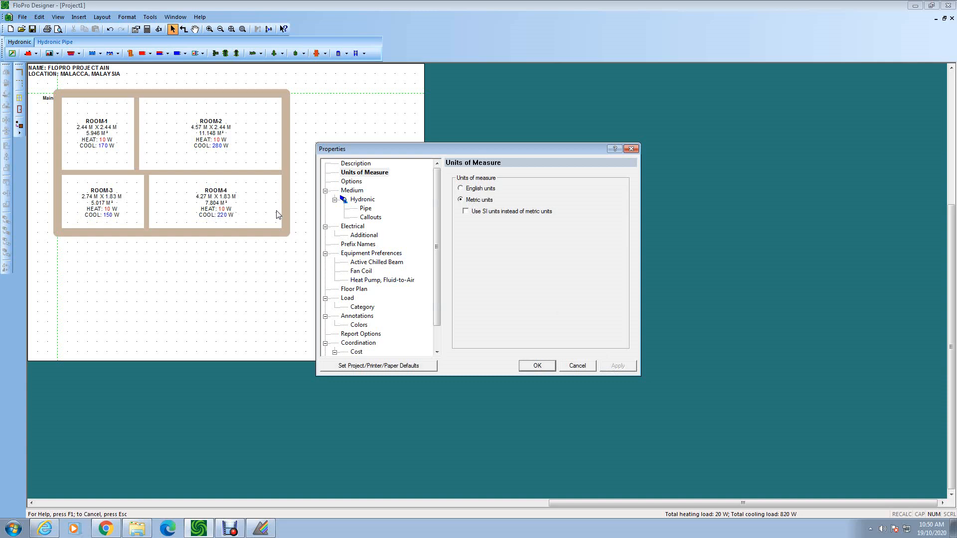
{"action": "left_click", "coordinate": [464, 188]}
{"action": "left_click", "coordinate": [616, 364]}
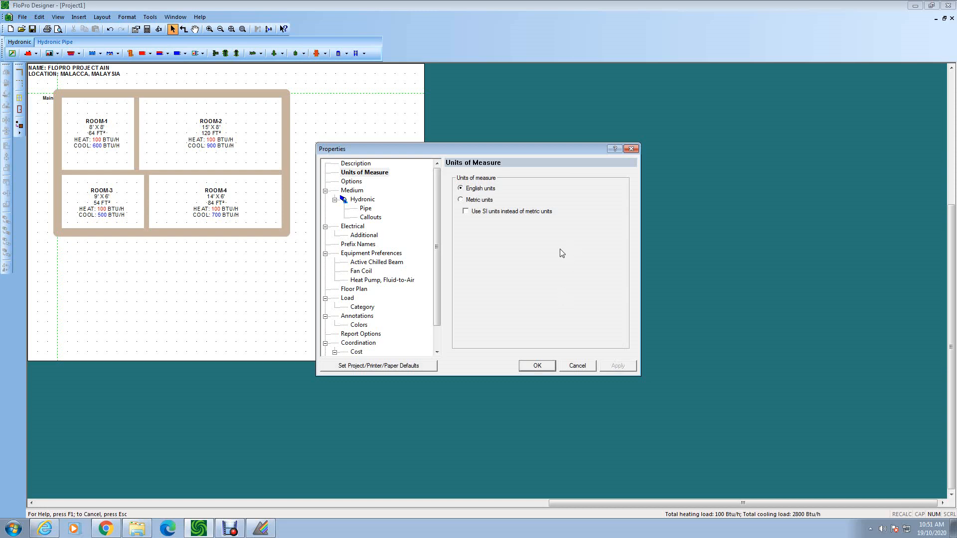
Set the orientation of north to Top in the floor plan properties.
{"action": "left_click", "coordinate": [356, 289]}
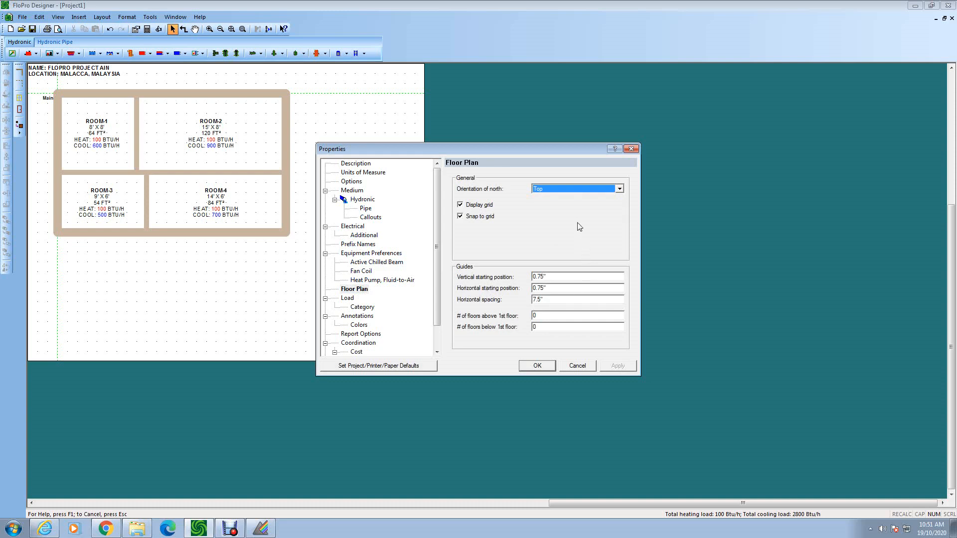
{"action": "left_click", "coordinate": [592, 190]}
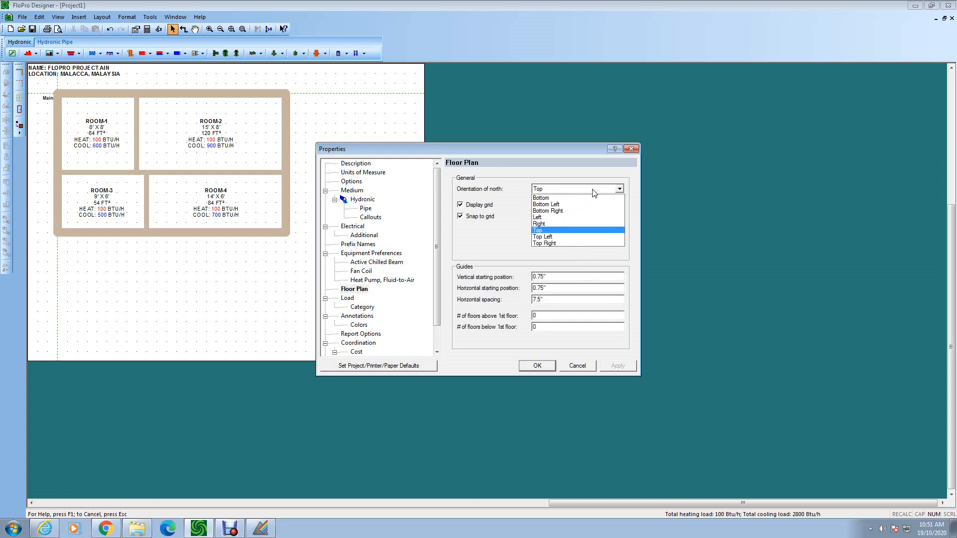
{"action": "left_click", "coordinate": [566, 231]}
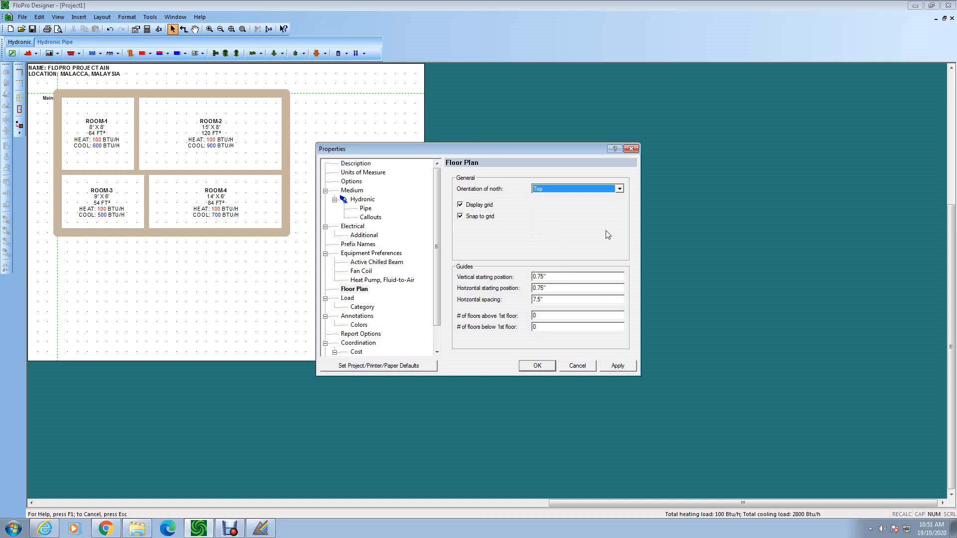
{"action": "left_click", "coordinate": [609, 190]}
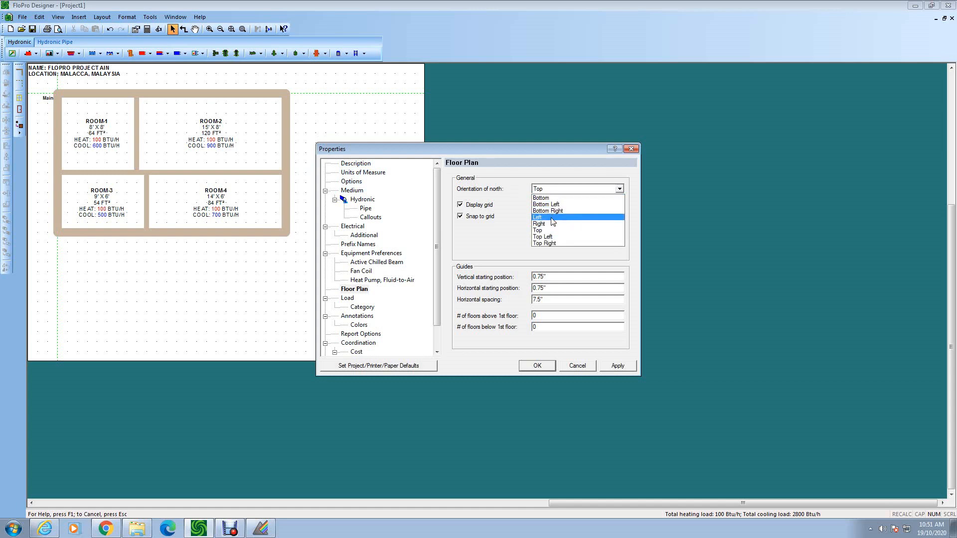
{"action": "left_click", "coordinate": [548, 230]}
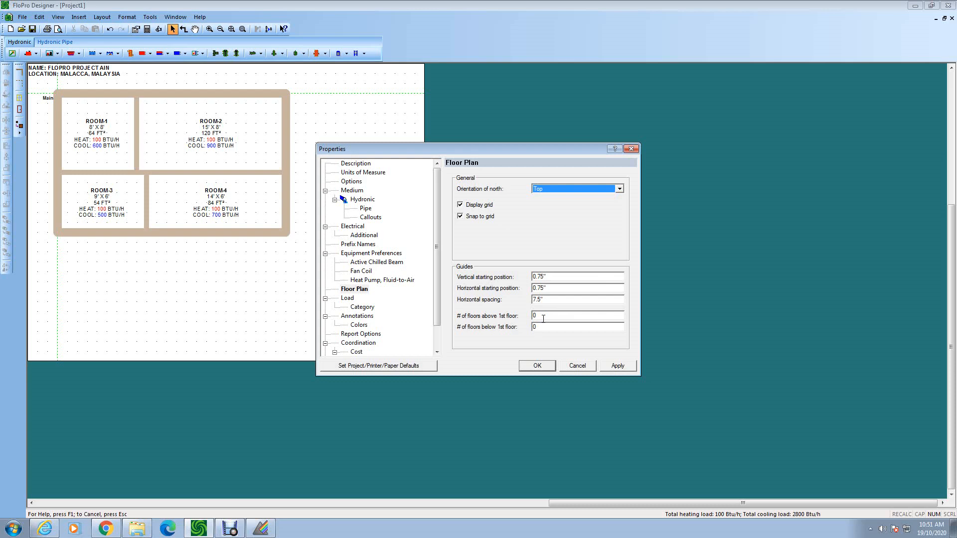
Set the number of floors above and below the 1st floor to 1 each and apply the floor plan guides.
{"action": "mouse_move", "coordinate": [544, 317]}
{"action": "left_mouse_down"}
{"action": "mouse_move", "coordinate": [531, 316]}
{"action": "mouse_move", "coordinate": [543, 327]}
{"action": "mouse_move", "coordinate": [533, 327]}
{"action": "left_mouse_up"}
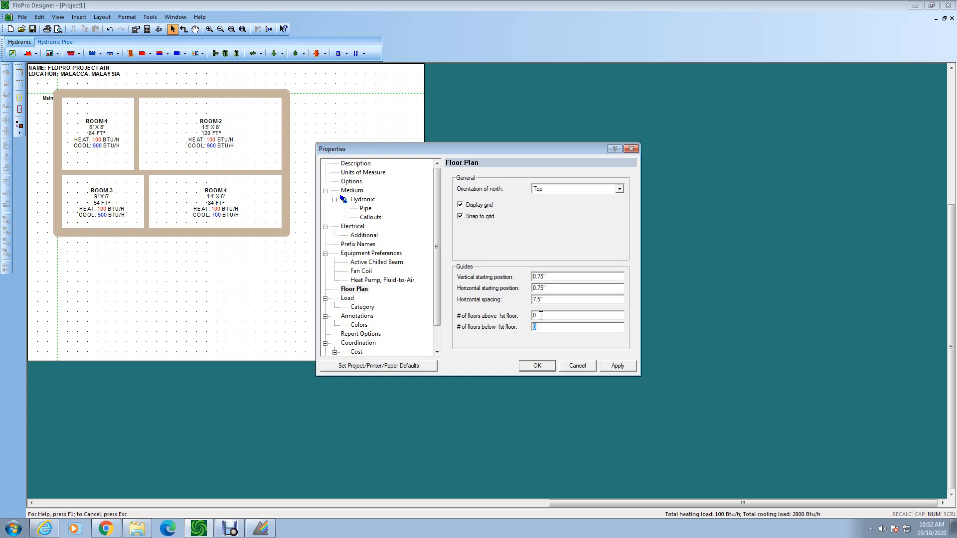
{"action": "left_click_drag", "start_coordinate": [538, 316], "coordinate": [521, 318]}
{"action": "type", "text": "1"}
{"action": "double_click", "coordinate": [533, 327]}
{"action": "type", "text": "1"}
{"action": "left_click", "coordinate": [623, 368]}
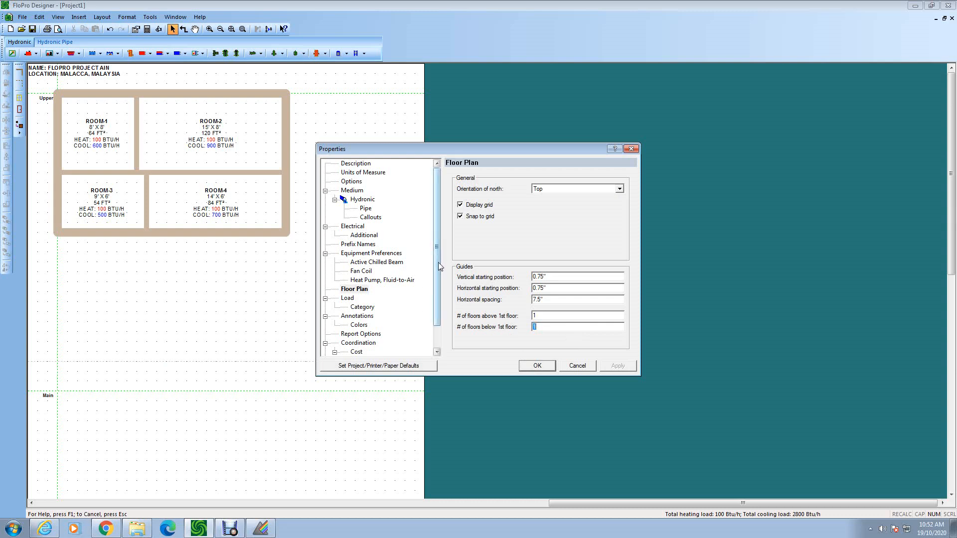
Review the load calculation, annotation and season color settings in the project properties.
{"action": "left_click_drag", "start_coordinate": [438, 262], "coordinate": [438, 285]}
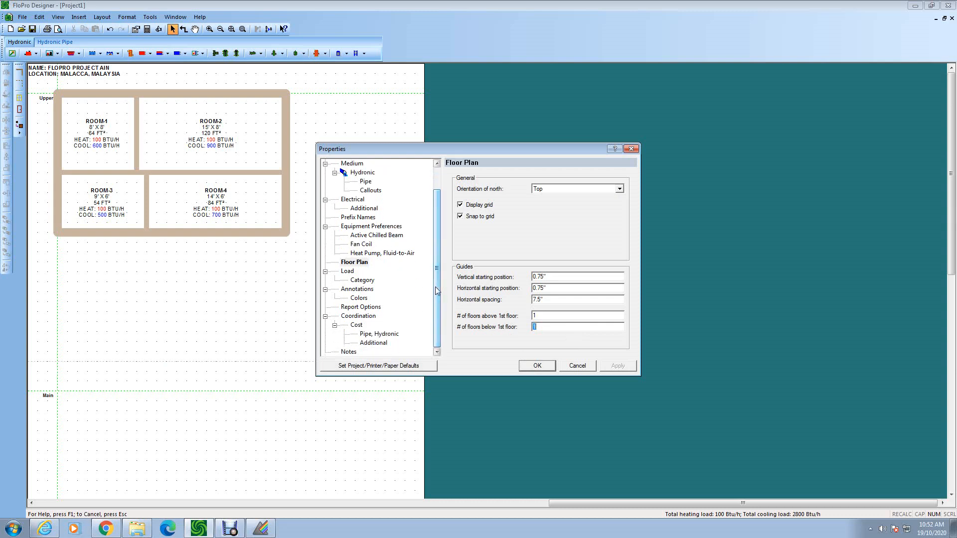
{"action": "left_click", "coordinate": [347, 271]}
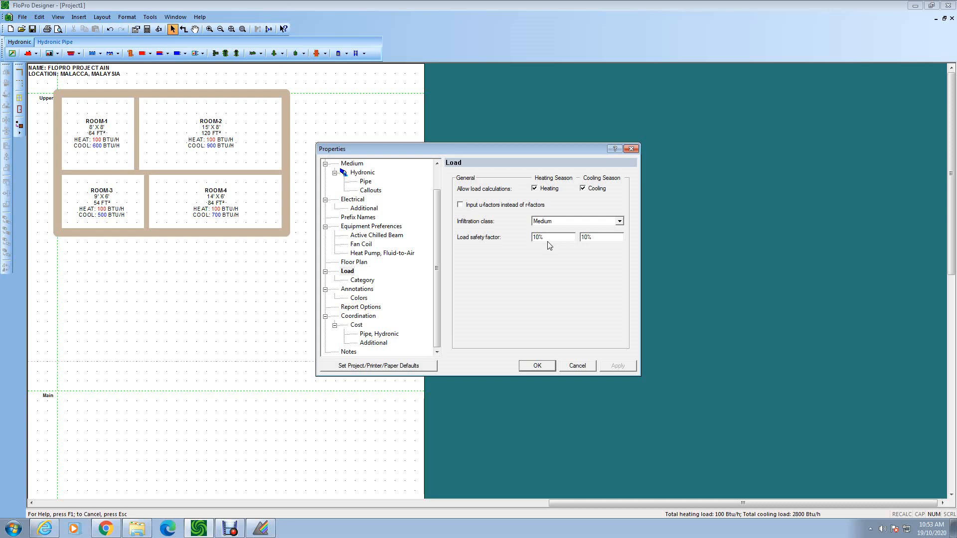
{"action": "left_click", "coordinate": [363, 292]}
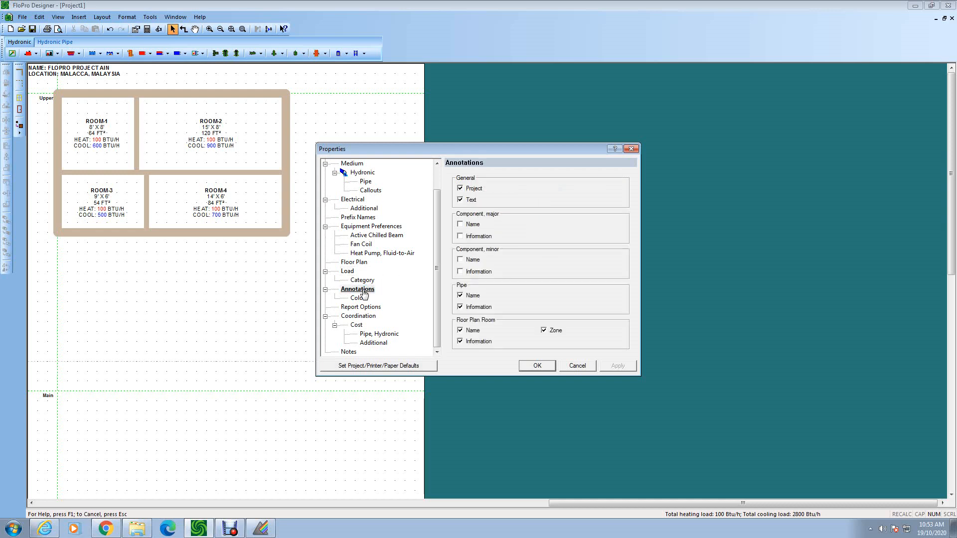
{"action": "left_click", "coordinate": [357, 299]}
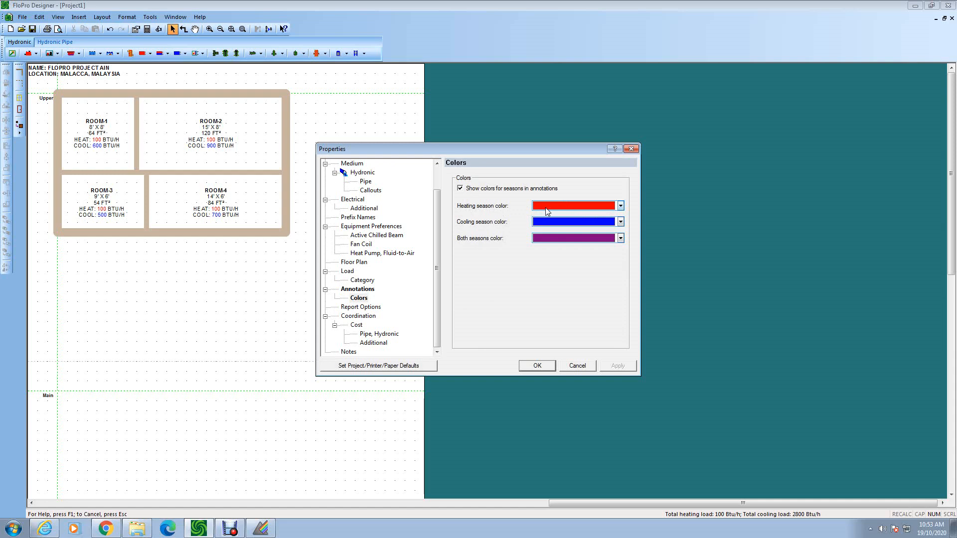
{"action": "left_click", "coordinate": [547, 211]}
{"action": "left_click", "coordinate": [565, 239]}
{"action": "left_click", "coordinate": [617, 367]}
{"action": "left_click", "coordinate": [347, 272]}
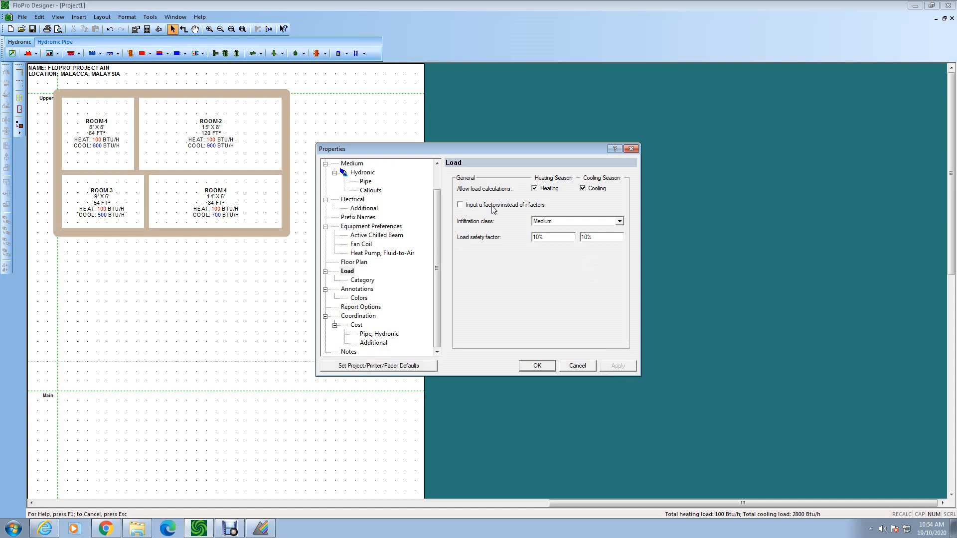
{"action": "left_click", "coordinate": [459, 205]}
{"action": "left_click", "coordinate": [623, 368]}
{"action": "left_click", "coordinate": [361, 298]}
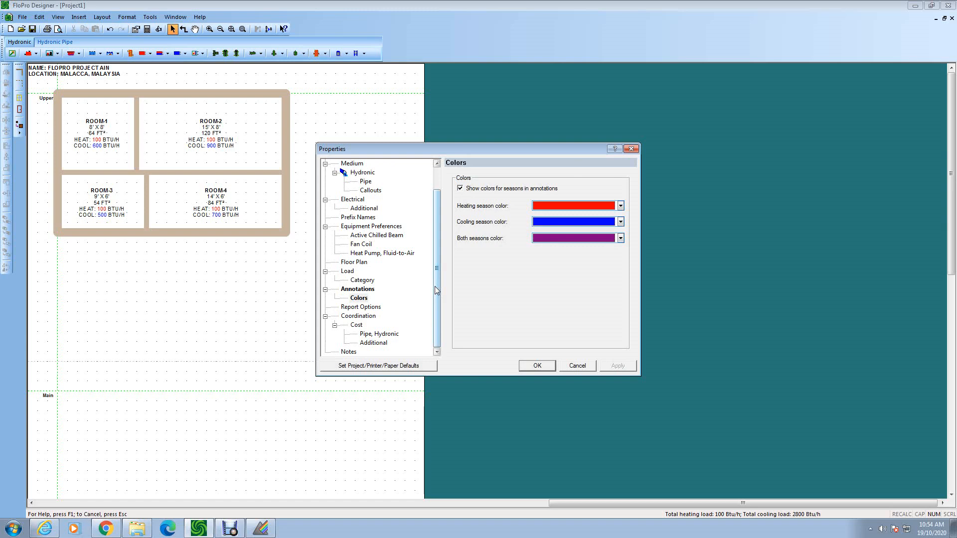
Enable the Bill of Materials, Load Summary and Load Summary, Detailed report types, then apply and close the project properties.
{"action": "left_click", "coordinate": [378, 308]}
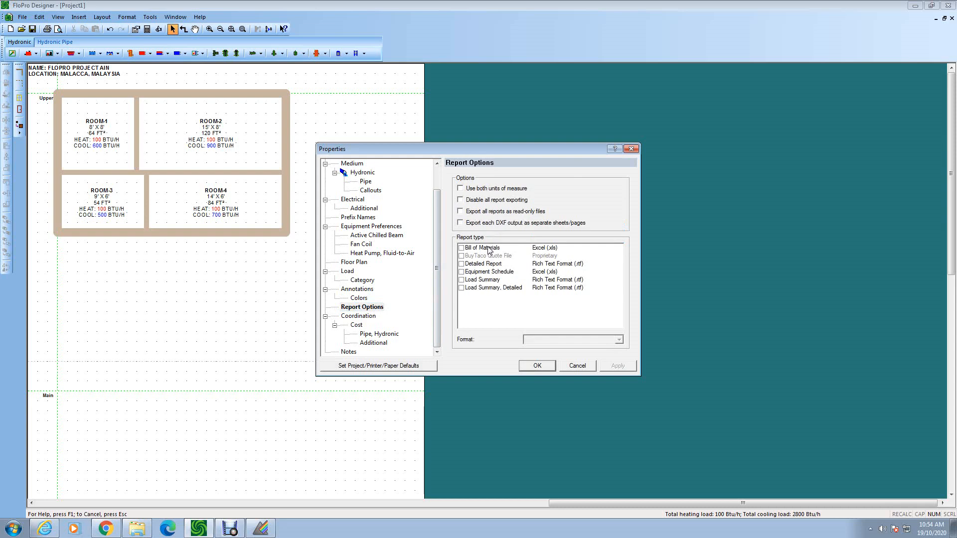
{"action": "left_click", "coordinate": [461, 249]}
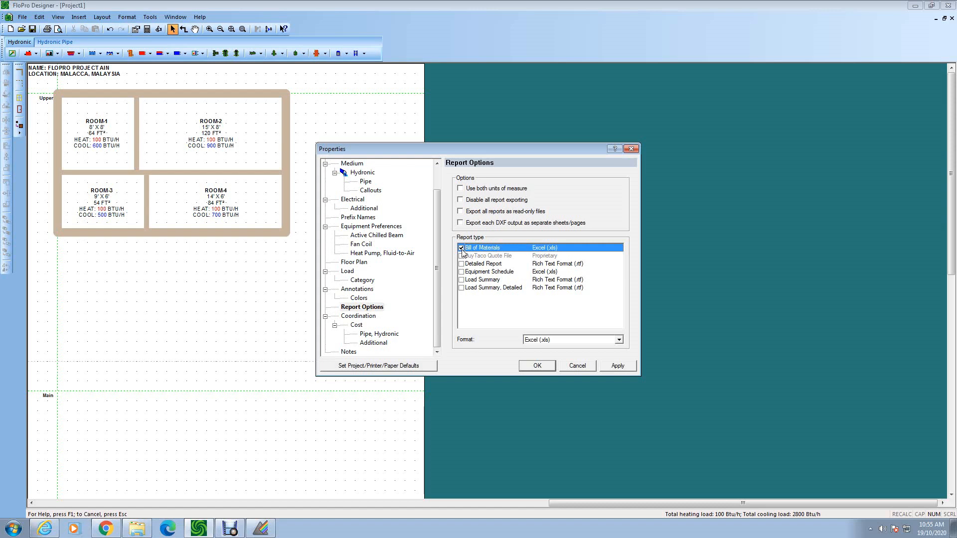
{"action": "left_click", "coordinate": [461, 280]}
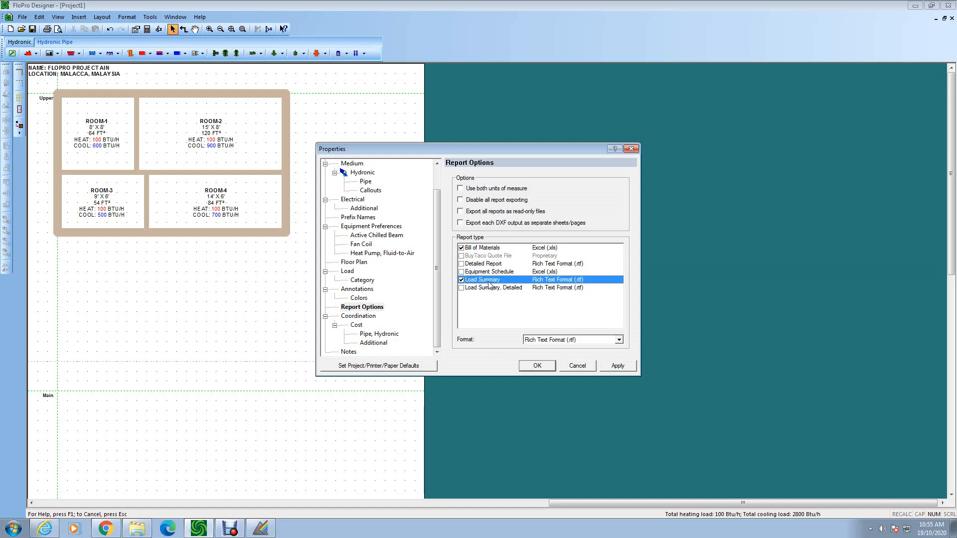
{"action": "left_click", "coordinate": [461, 288]}
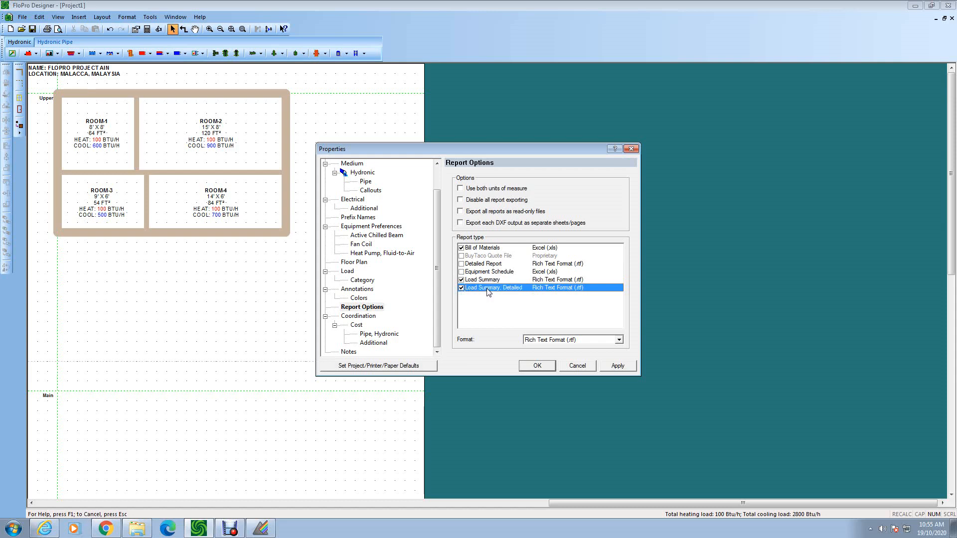
{"action": "left_click", "coordinate": [616, 367]}
{"action": "left_click", "coordinate": [536, 366]}
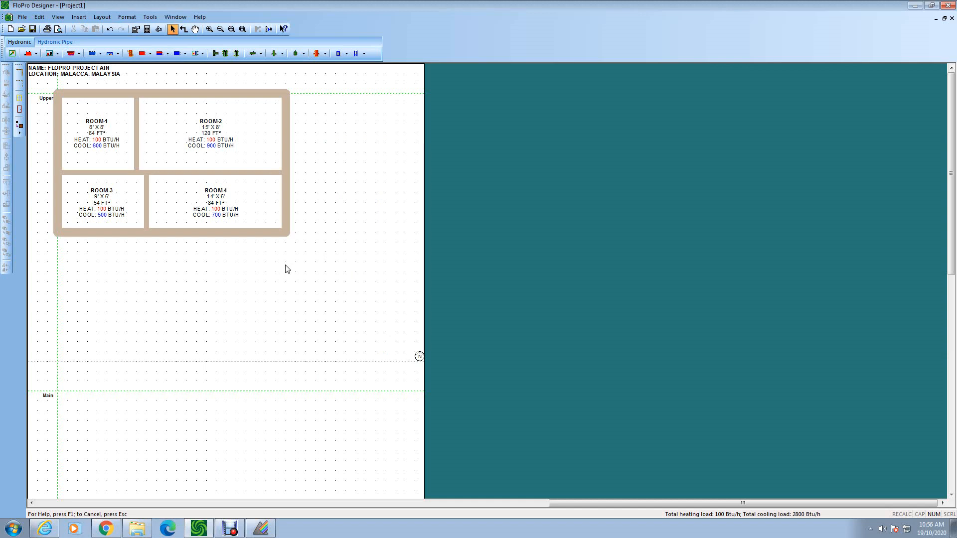
Add the text annotation "3-Storey Office, 2nd floor" and place it just below the four-room floor plan.
{"action": "right_click", "coordinate": [334, 221]}
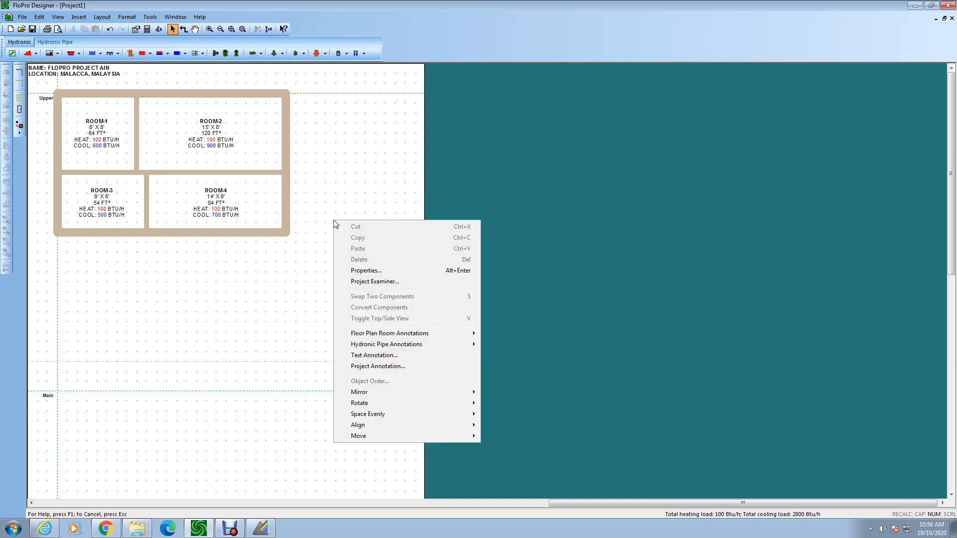
{"action": "left_click", "coordinate": [375, 355]}
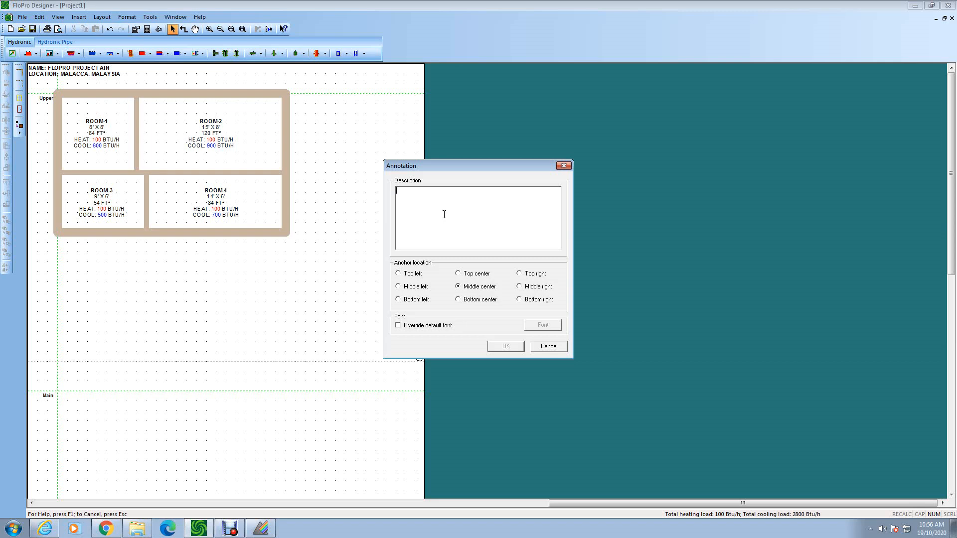
{"action": "type", "text": "0"}
{"action": "type", "text": "ffice"}
{"action": "type", "text": "3"}
{"action": "type", "text": "S"}
{"action": "type", "text": "torey"}
{"action": "left_click", "coordinate": [506, 345]}
{"action": "left_click_drag", "start_coordinate": [417, 326], "coordinate": [166, 252]}
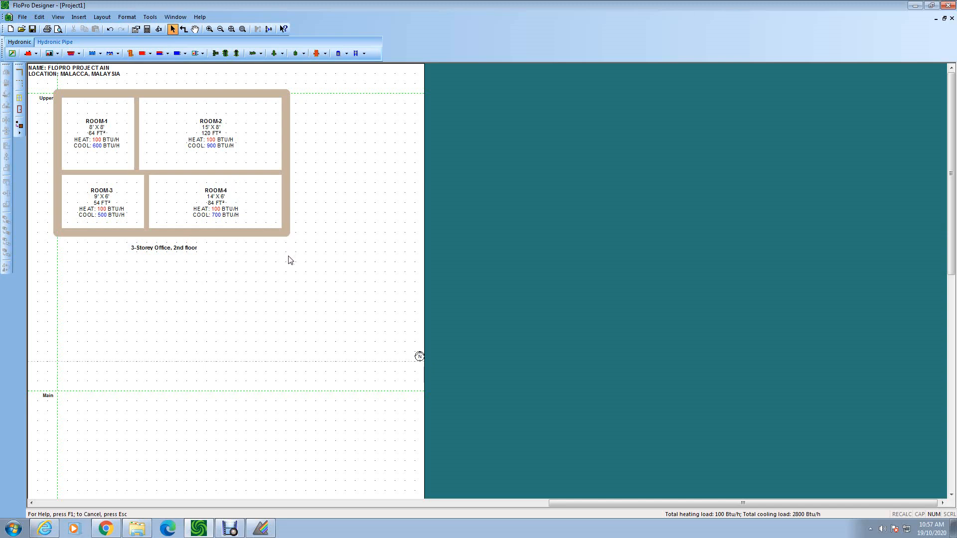
Examine the height, wall type options and insulation factors of ROOM-2's east outer wall, keeping its settings.
{"action": "double_click", "coordinate": [286, 135]}
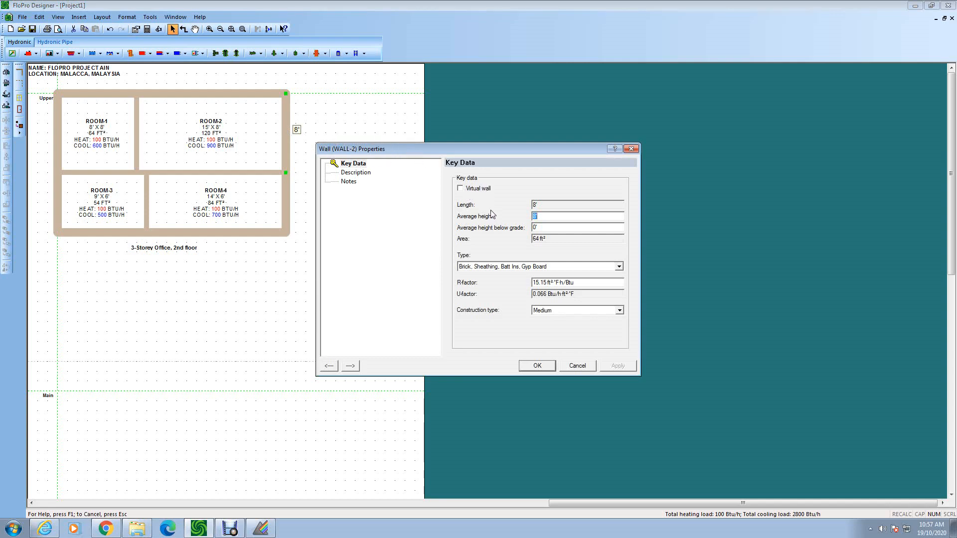
{"action": "left_click", "coordinate": [539, 216]}
{"action": "left_click", "coordinate": [553, 267]}
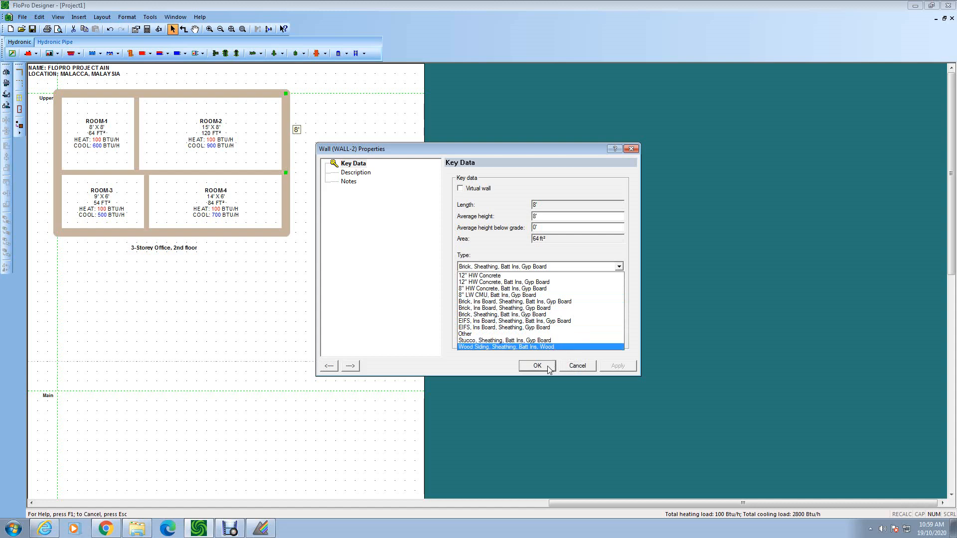
{"action": "left_click", "coordinate": [580, 370]}
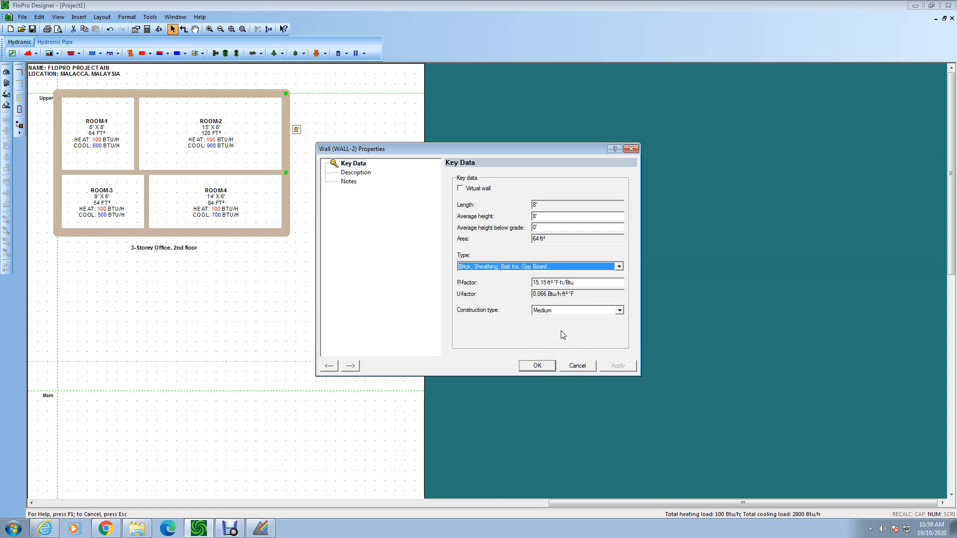
{"action": "left_click", "coordinate": [538, 365]}
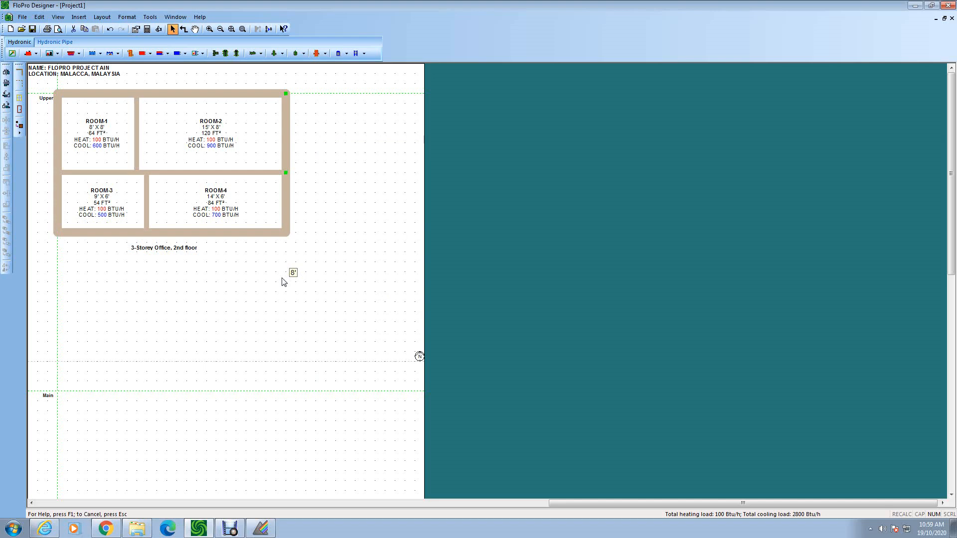
Examine which hydronic equipment can be inserted, including imposed loads, fan coils, heat pumps, chillers, heat source-sinks and the boiler wizard.
{"action": "left_click", "coordinate": [161, 58]}
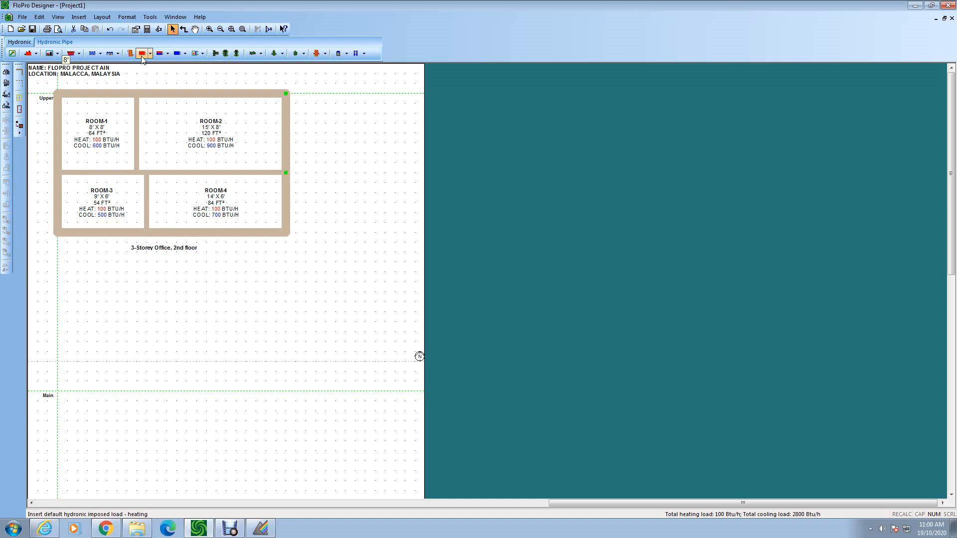
{"action": "left_click", "coordinate": [142, 55]}
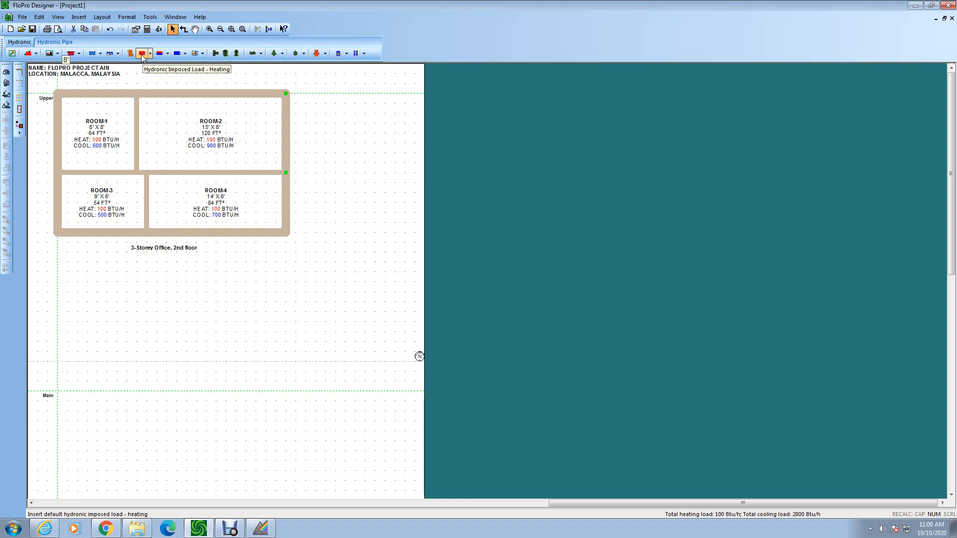
{"action": "left_click", "coordinate": [130, 55]}
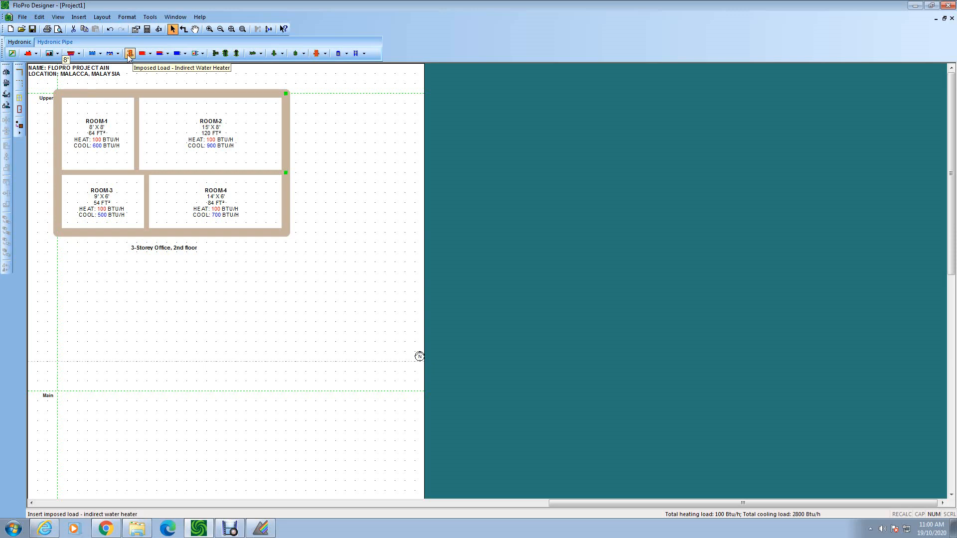
{"action": "left_click", "coordinate": [178, 54]}
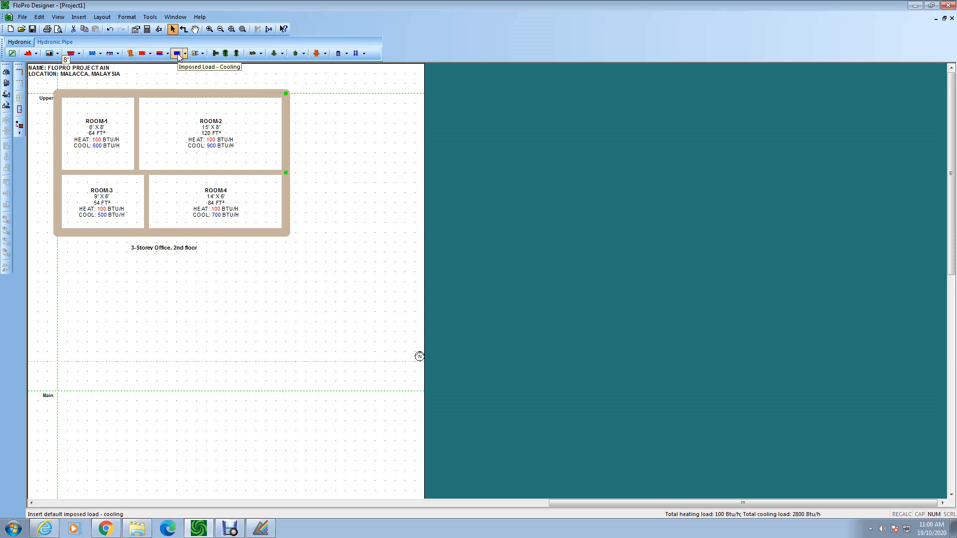
{"action": "left_click", "coordinate": [195, 54]}
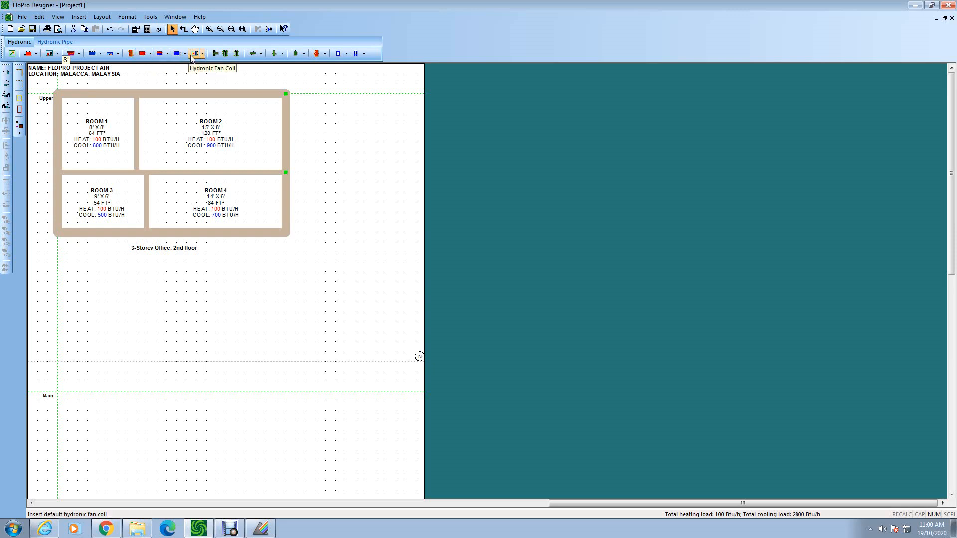
{"action": "left_click", "coordinate": [111, 56]}
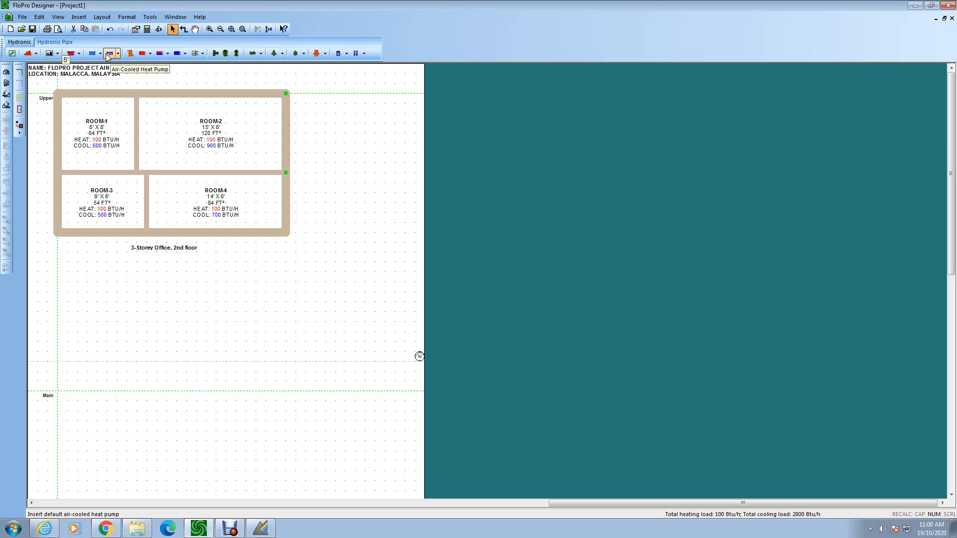
{"action": "left_click", "coordinate": [92, 54]}
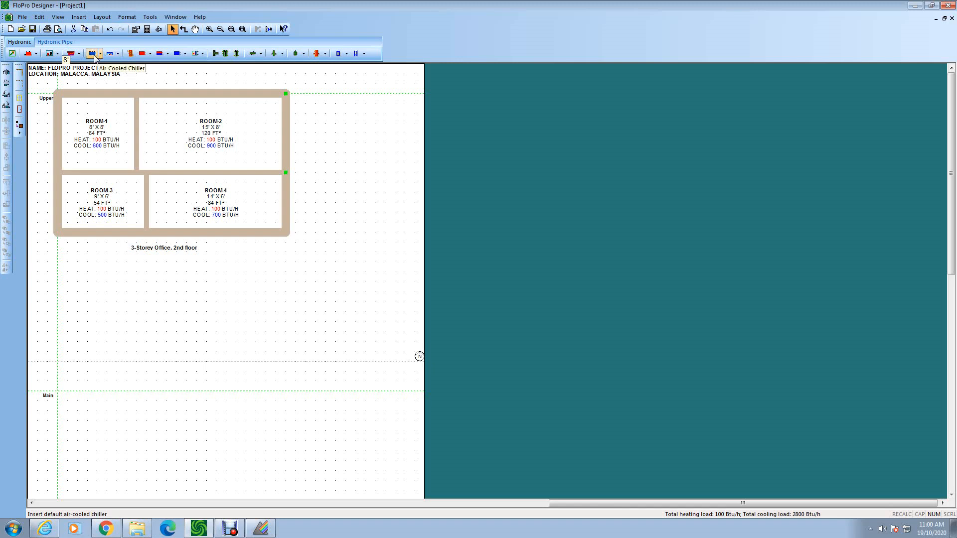
{"action": "left_click", "coordinate": [71, 54]}
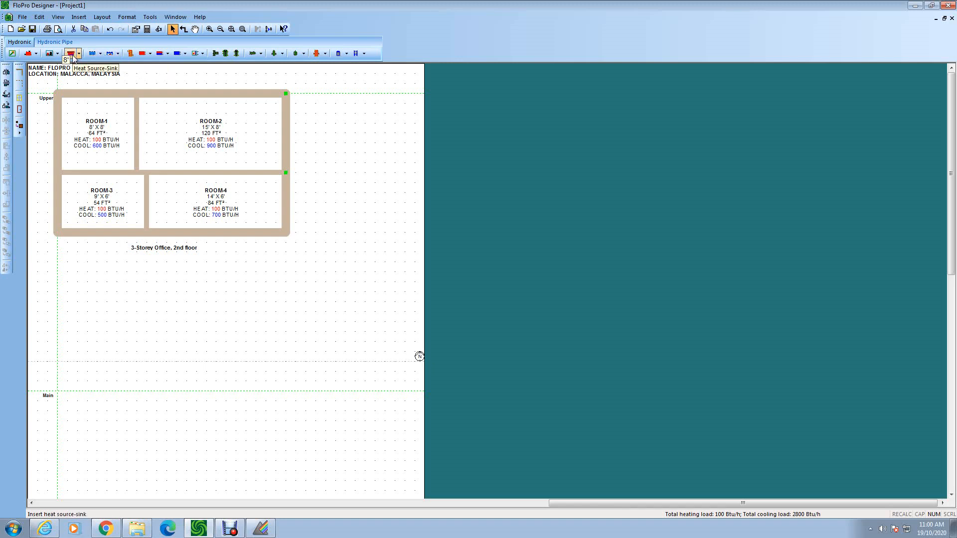
{"action": "left_click", "coordinate": [50, 54]}
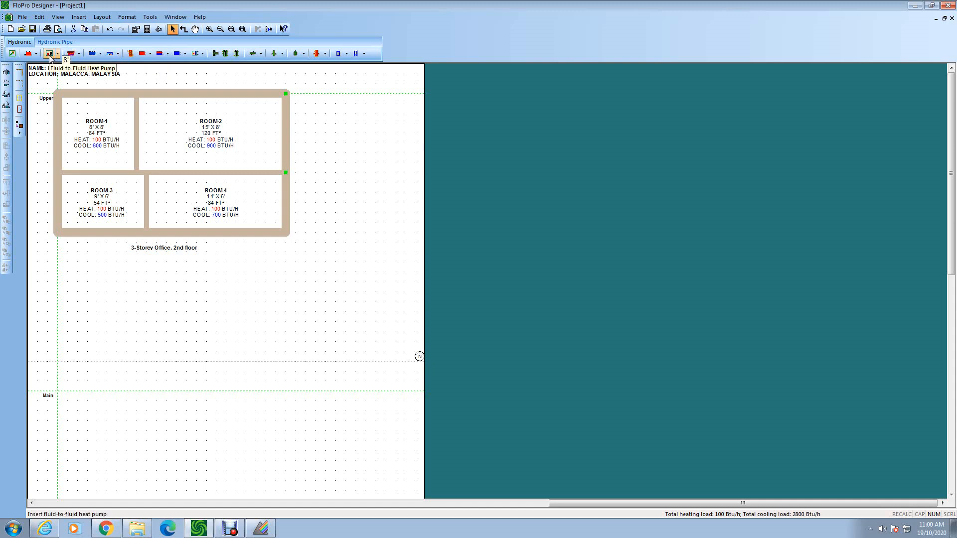
{"action": "left_click", "coordinate": [28, 54]}
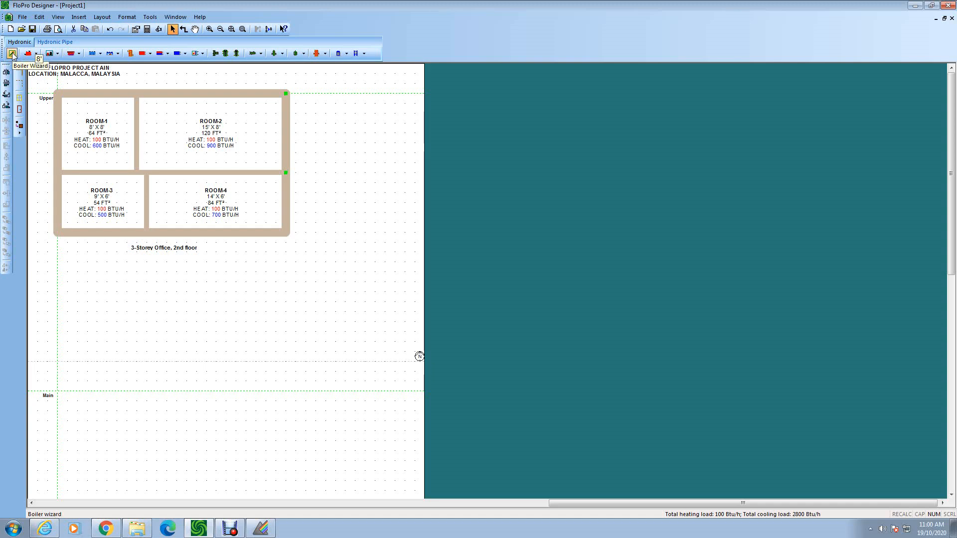
Insert a Fan Coil imposed cooling load near the upper wall of ROOM-1.
{"action": "left_click", "coordinate": [185, 55]}
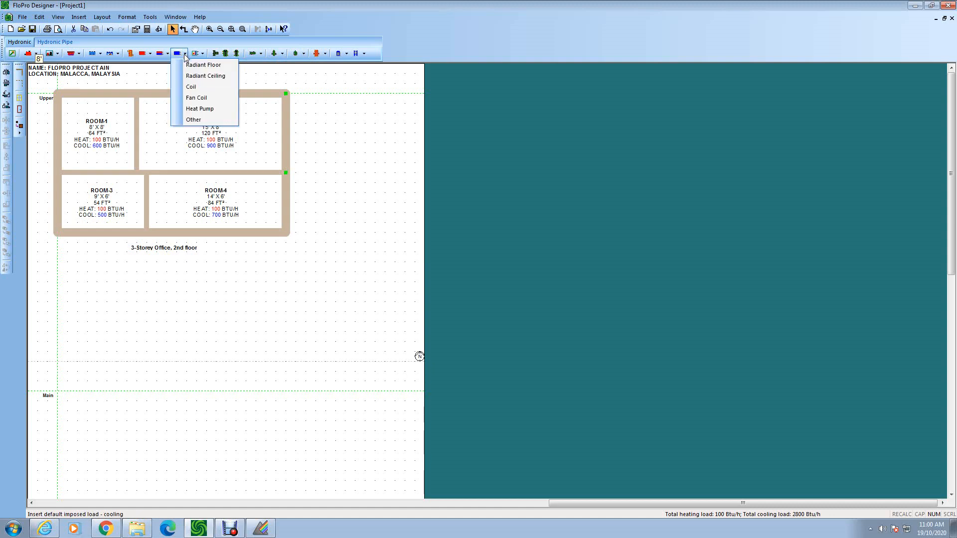
{"action": "left_click", "coordinate": [201, 99]}
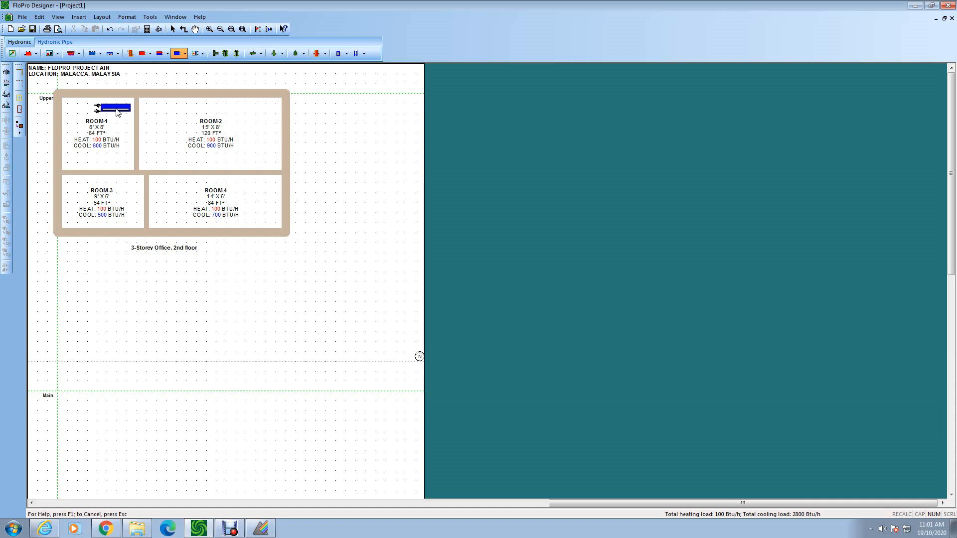
{"action": "left_click", "coordinate": [117, 112]}
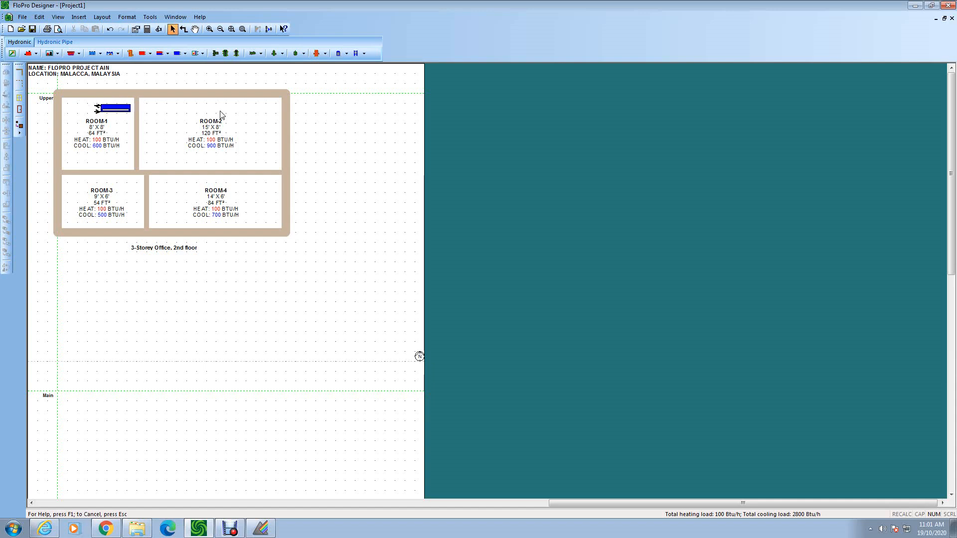
Examine the load, temperature, flow and head loss key data of ROOM-1's fan coil, keeping its settings.
{"action": "left_click", "coordinate": [123, 109]}
{"action": "double_click", "coordinate": [123, 109]}
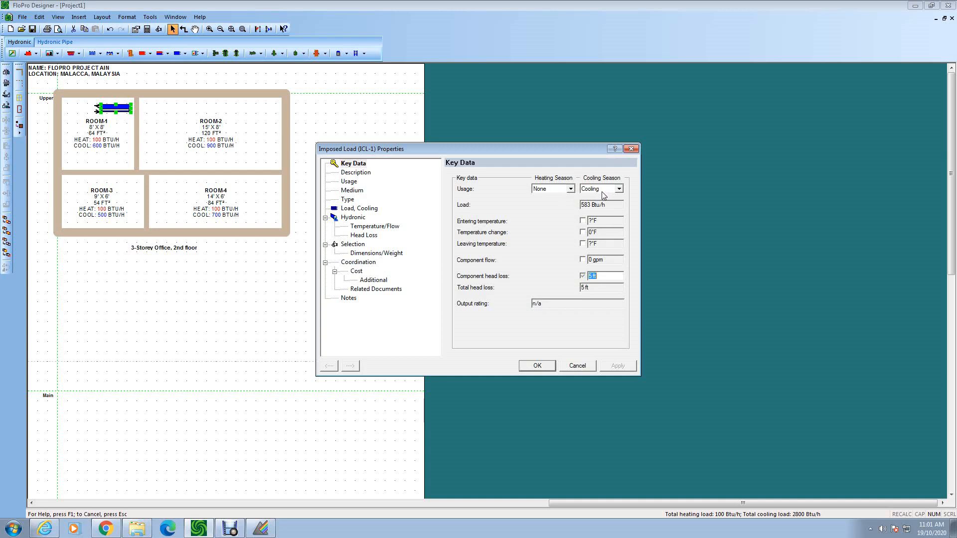
{"action": "left_click", "coordinate": [582, 221]}
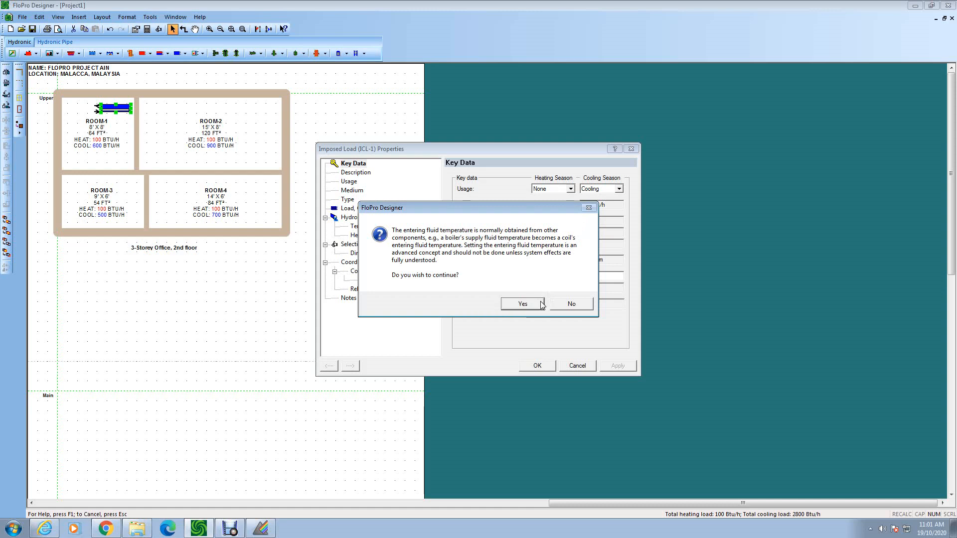
{"action": "left_click", "coordinate": [572, 307]}
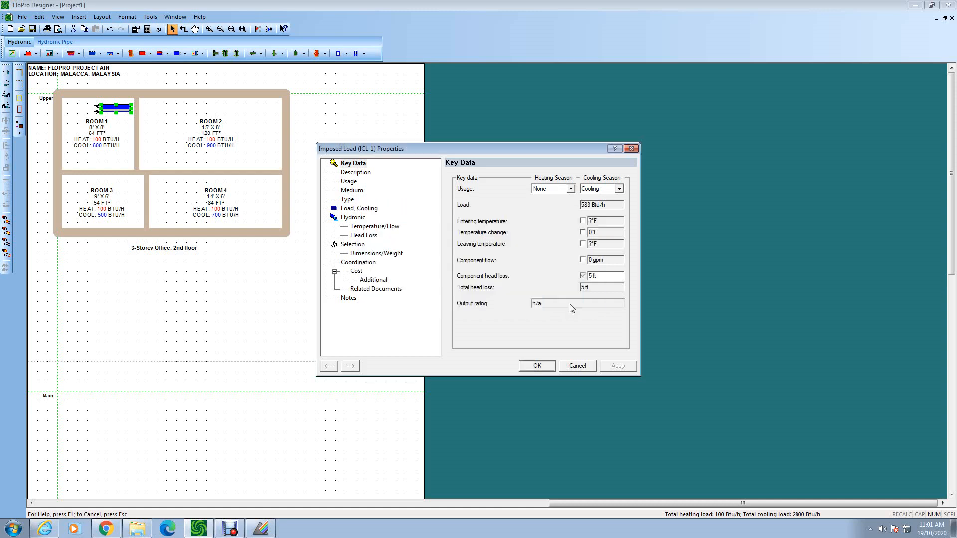
{"action": "left_click", "coordinate": [583, 233]}
{"action": "left_click", "coordinate": [583, 232]}
{"action": "left_click", "coordinate": [583, 260]}
{"action": "left_click", "coordinate": [583, 259]}
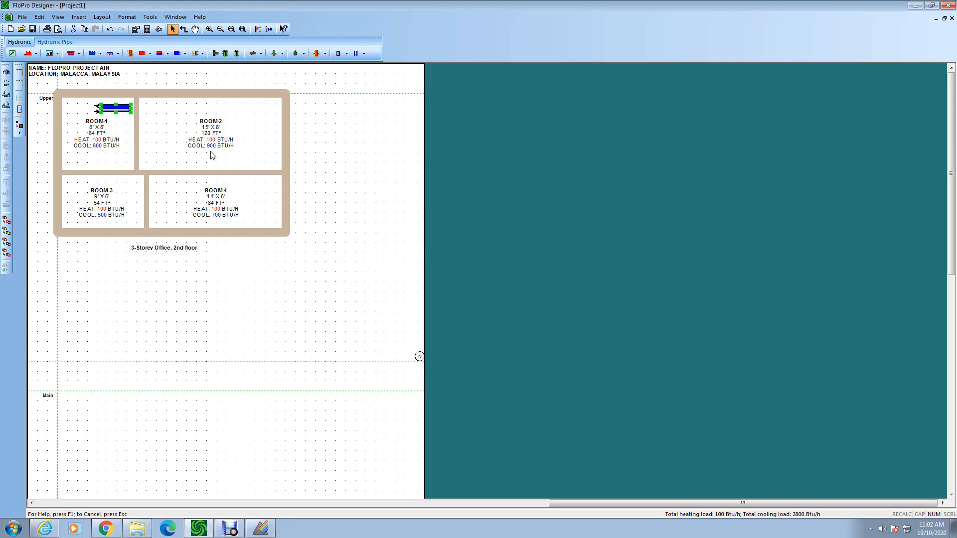
Copy ROOM-1's fan coil and paste it into ROOM-2 near the room's upper east corner.
{"action": "right_click", "coordinate": [121, 109]}
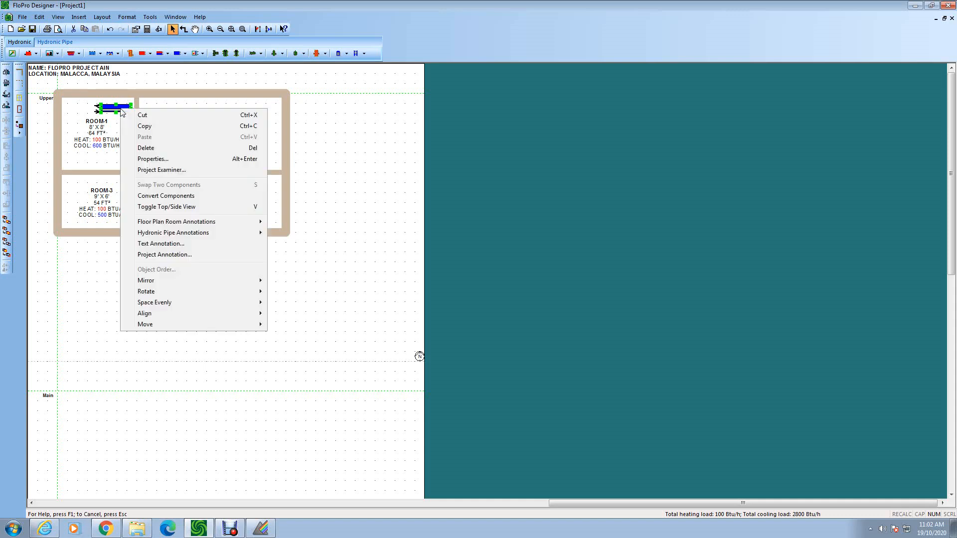
{"action": "left_click", "coordinate": [146, 130]}
{"action": "right_click", "coordinate": [177, 111]}
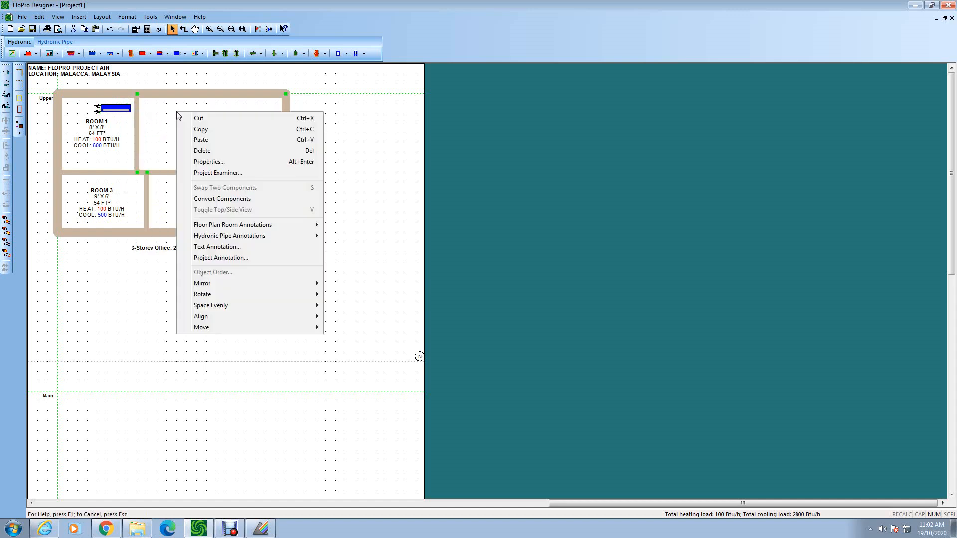
{"action": "left_click", "coordinate": [199, 140]}
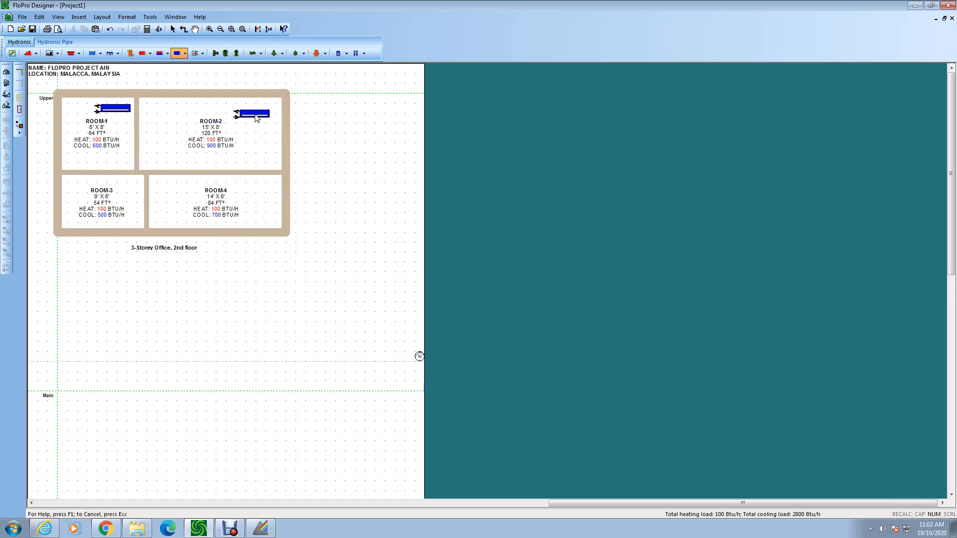
{"action": "left_click", "coordinate": [260, 110]}
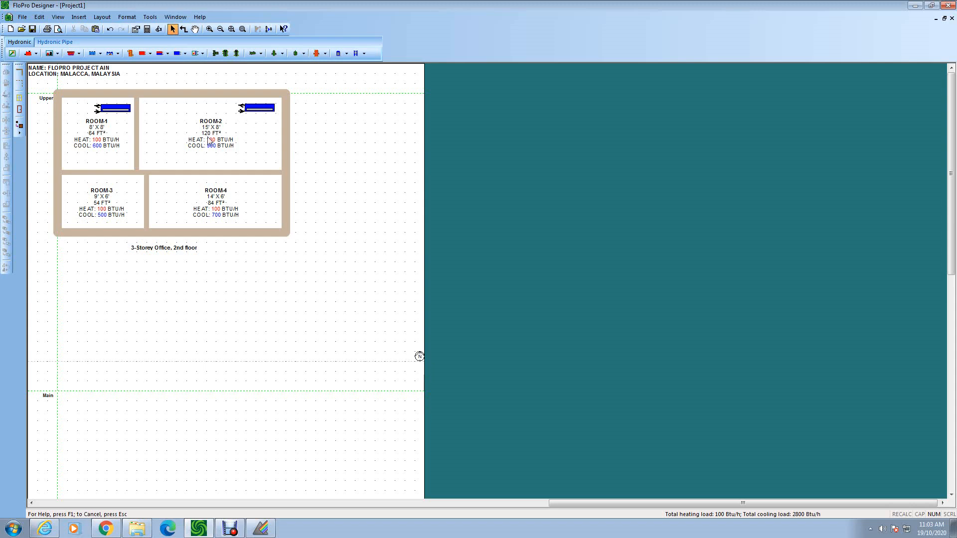
Copy ROOM-2's fan coil and paste it into ROOM-3 just above the room label.
{"action": "right_click", "coordinate": [264, 107]}
{"action": "left_click", "coordinate": [282, 128]}
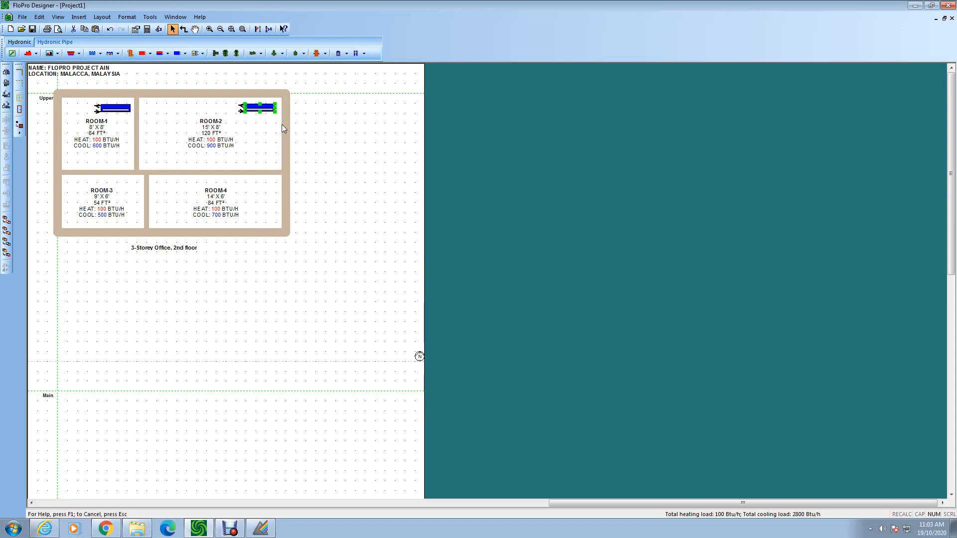
{"action": "right_click", "coordinate": [138, 187]}
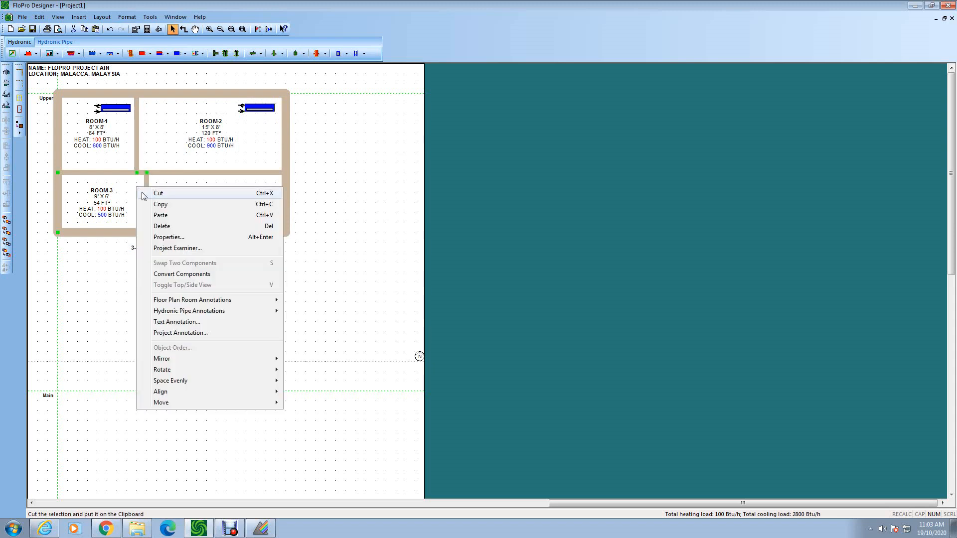
{"action": "left_click", "coordinate": [156, 216]}
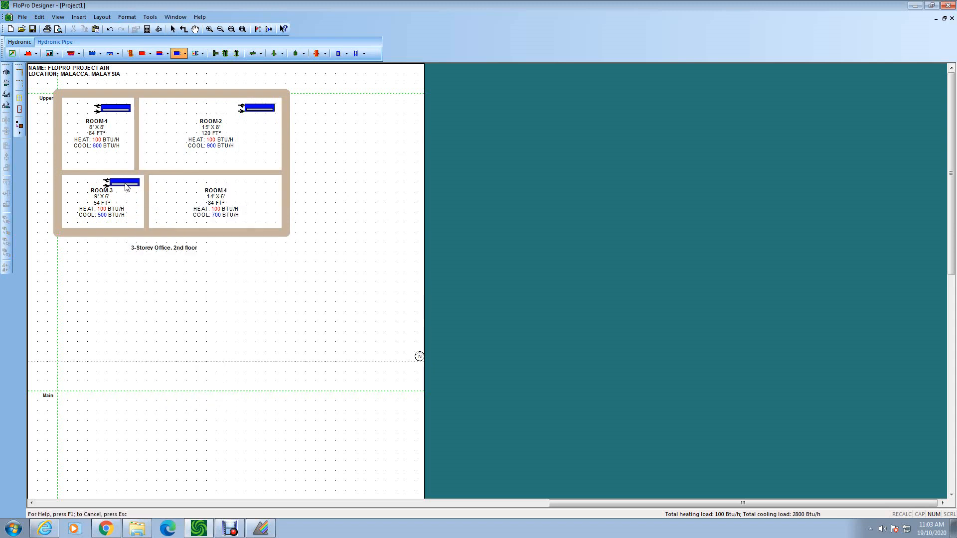
{"action": "left_click", "coordinate": [126, 185]}
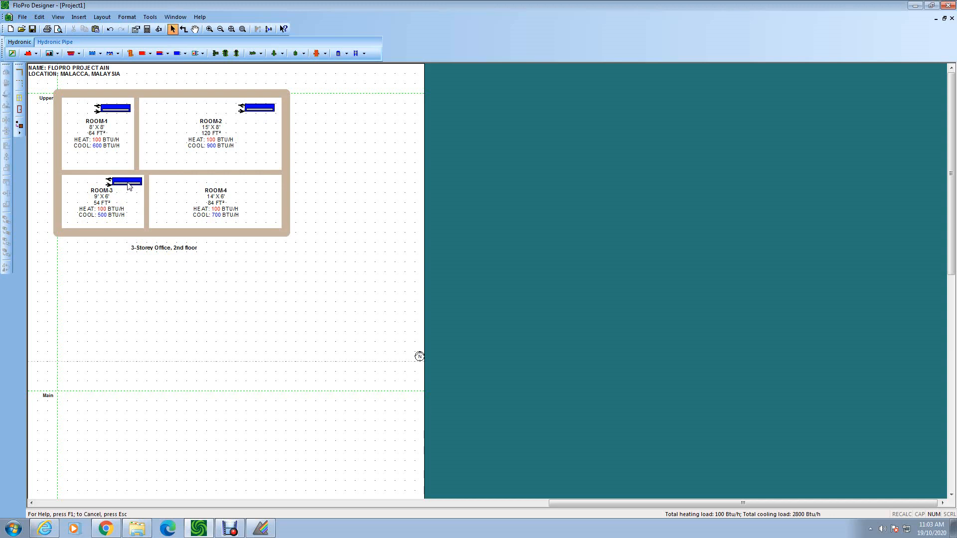
Copy ROOM-3's fan coil and paste it into ROOM-4 near the room's upper east corner.
{"action": "left_click", "coordinate": [132, 182]}
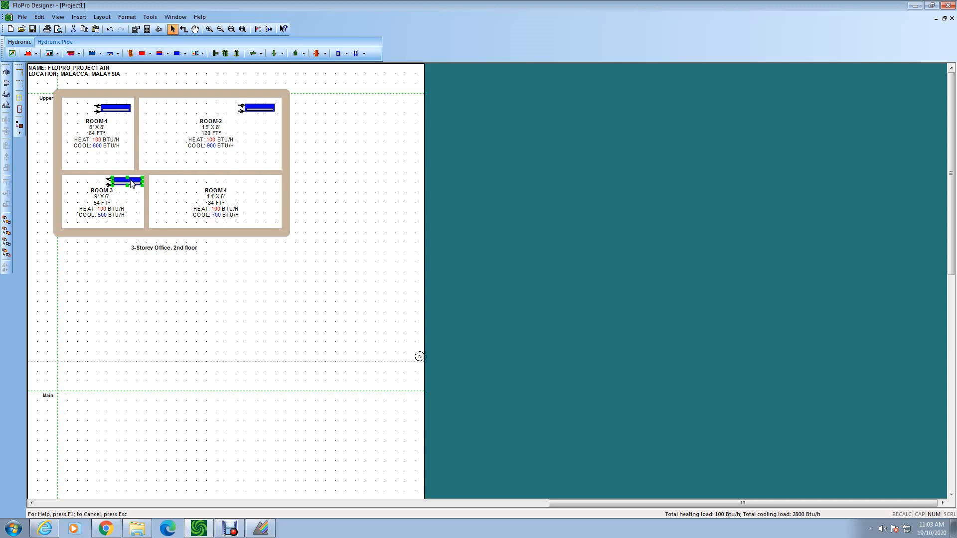
{"action": "right_click", "coordinate": [132, 184]}
{"action": "left_click", "coordinate": [149, 197]}
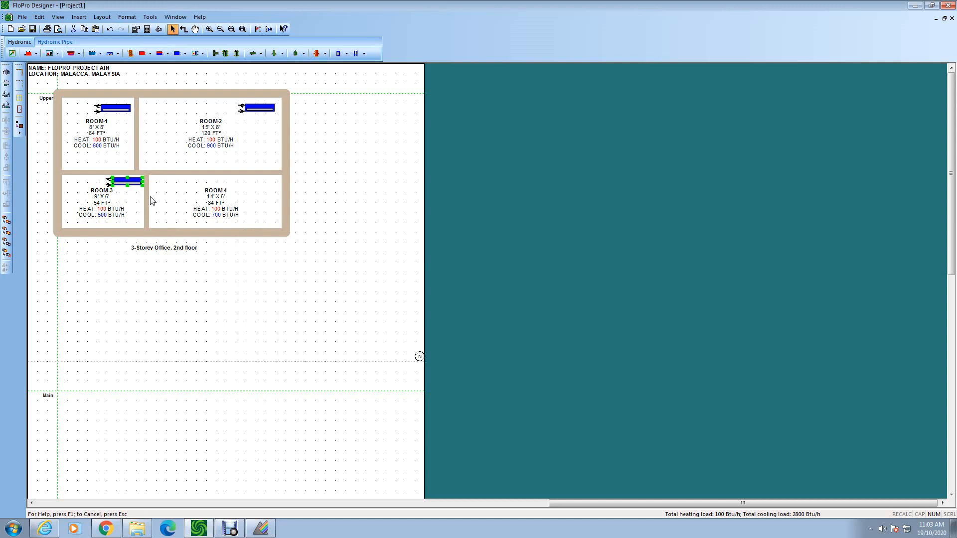
{"action": "left_click", "coordinate": [237, 186]}
{"action": "right_click", "coordinate": [237, 186]}
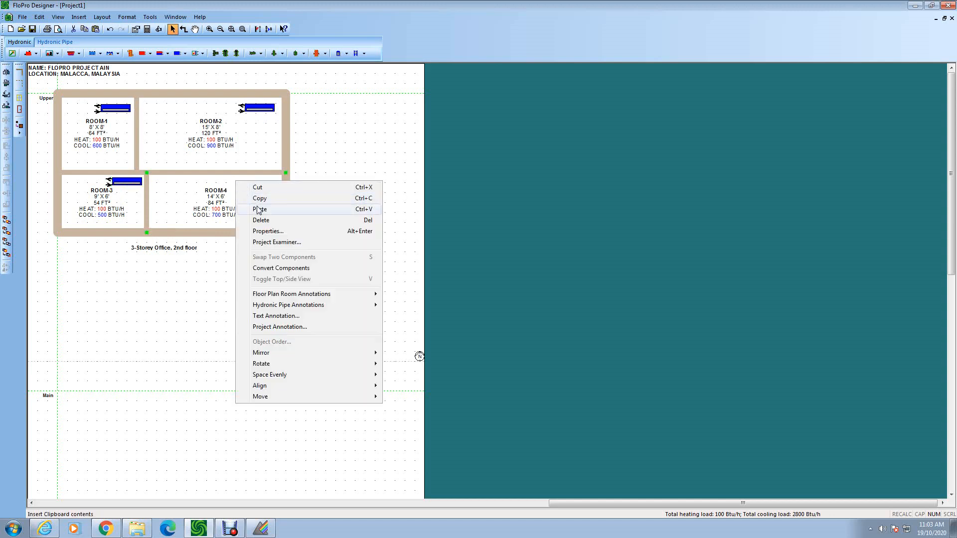
{"action": "left_click", "coordinate": [259, 210]}
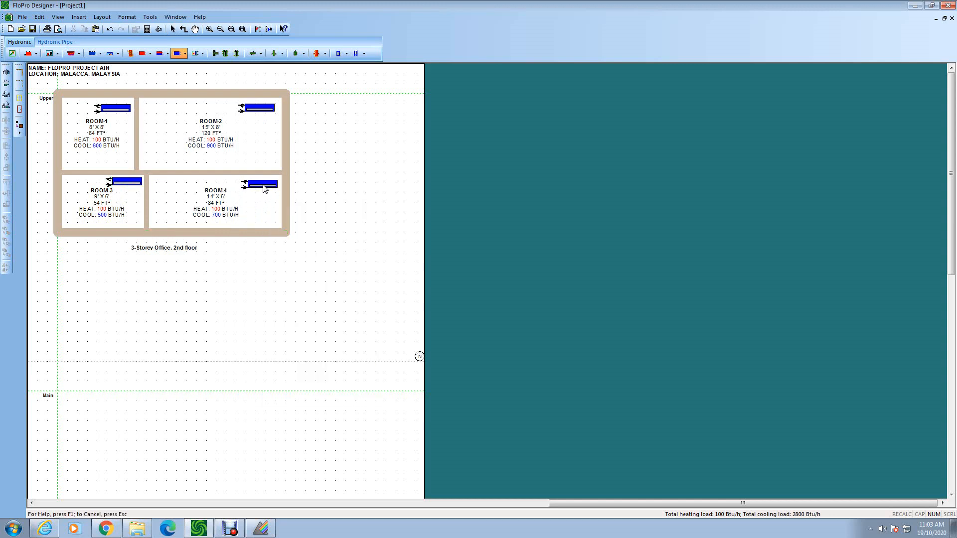
{"action": "left_click", "coordinate": [264, 189]}
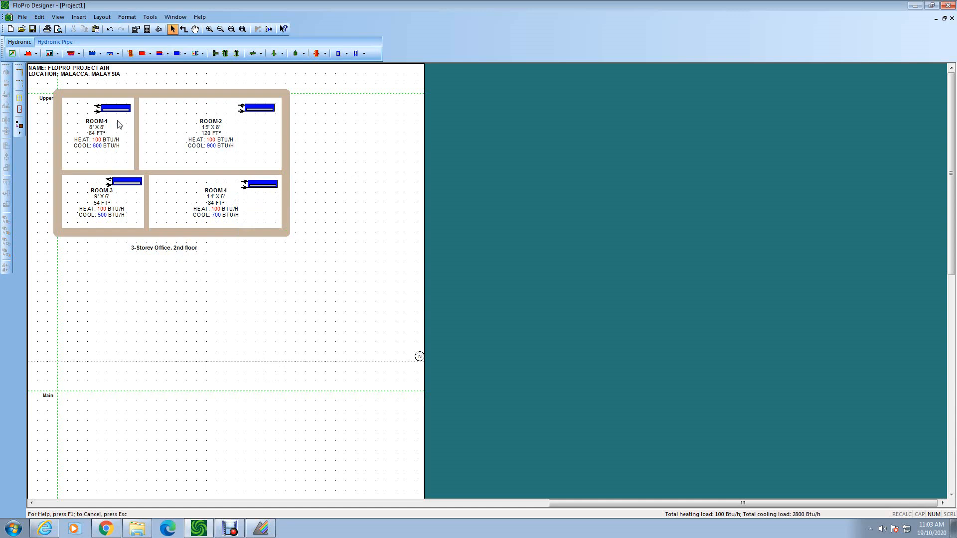
{"action": "left_click", "coordinate": [100, 54]}
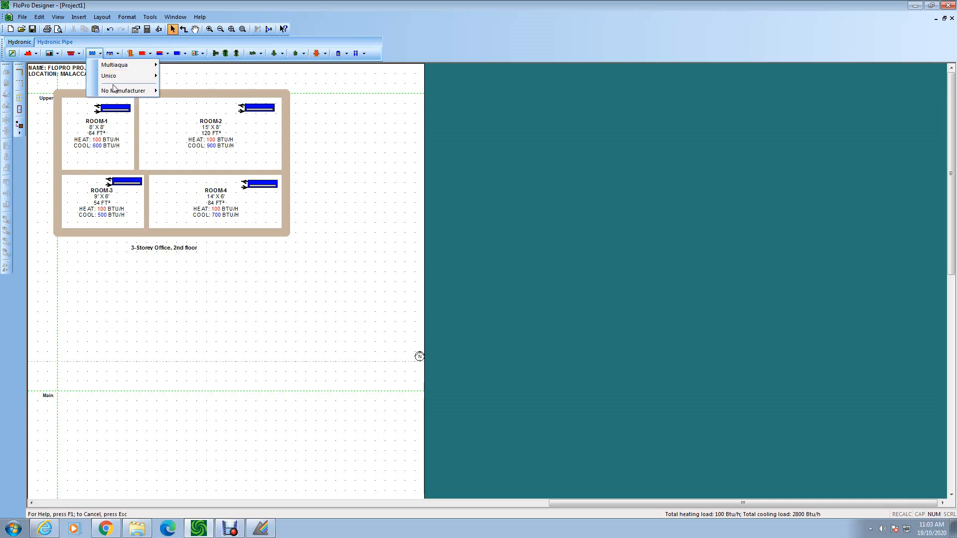
{"action": "mouse_move", "coordinate": [114, 90]}
{"action": "left_click", "coordinate": [182, 86]}
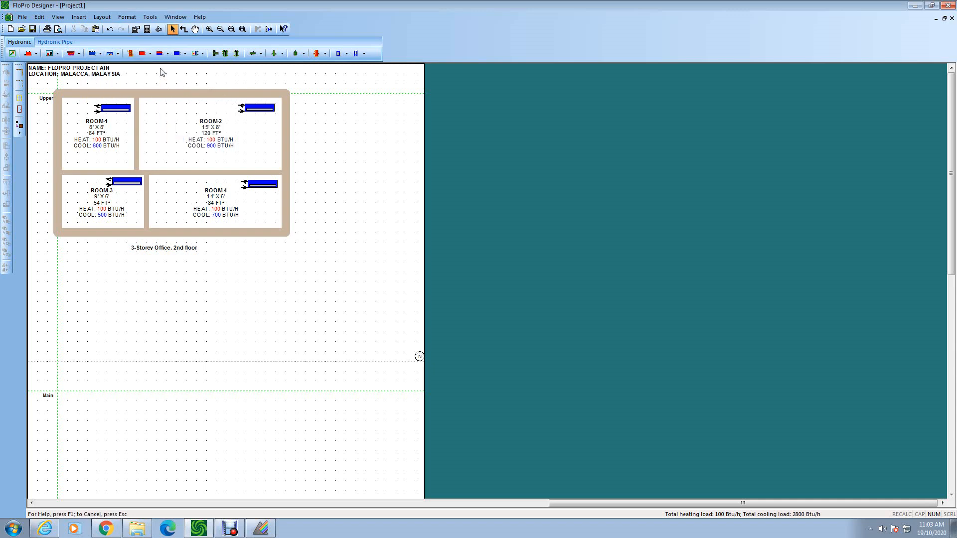
Insert a Rotary chiller with no manufacturer below the floor plan, under ROOM-4.
{"action": "left_click", "coordinate": [102, 54]}
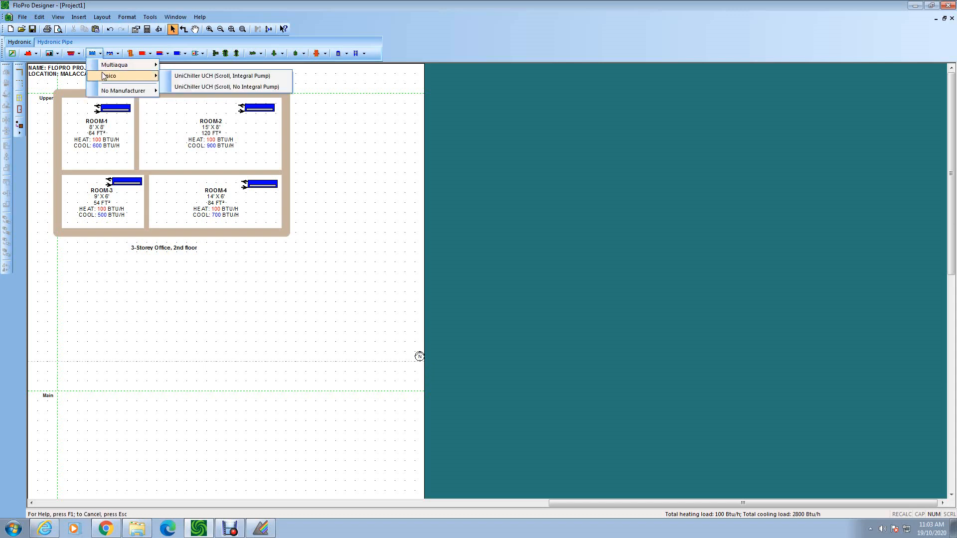
{"action": "mouse_move", "coordinate": [109, 92]}
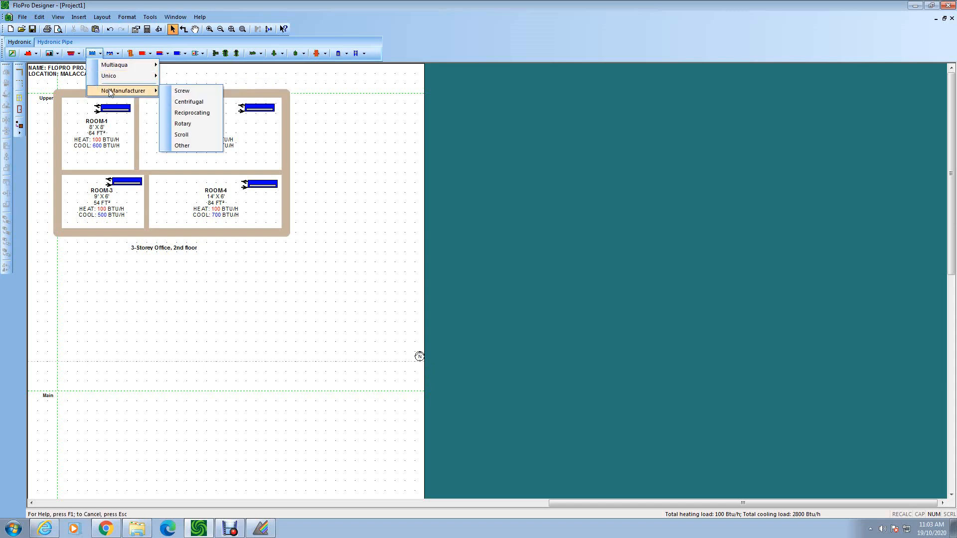
{"action": "left_click", "coordinate": [183, 124]}
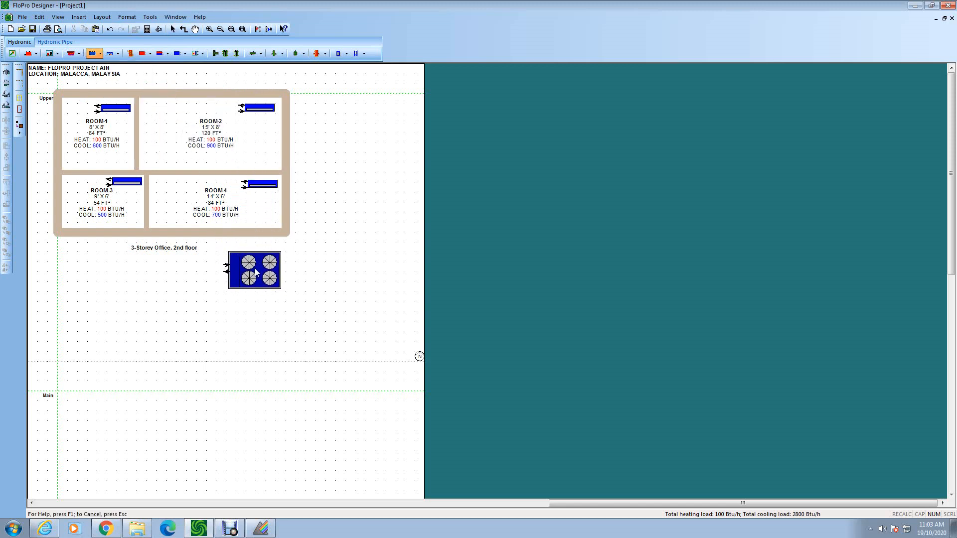
{"action": "left_click", "coordinate": [258, 273]}
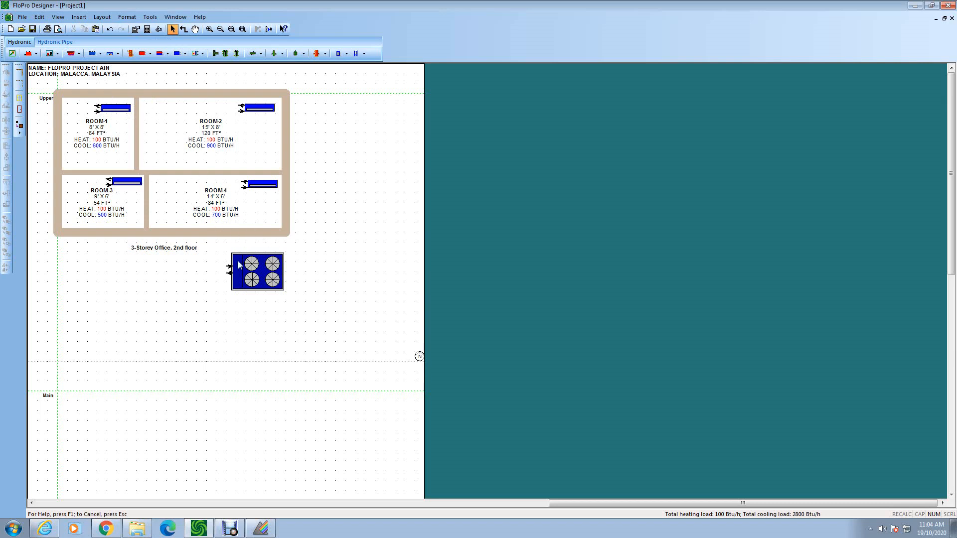
Draw the return pipe from the hydronic outlet of ROOM-2's fan coil to the chiller's hydronic inlet.
{"action": "left_click", "coordinate": [183, 30]}
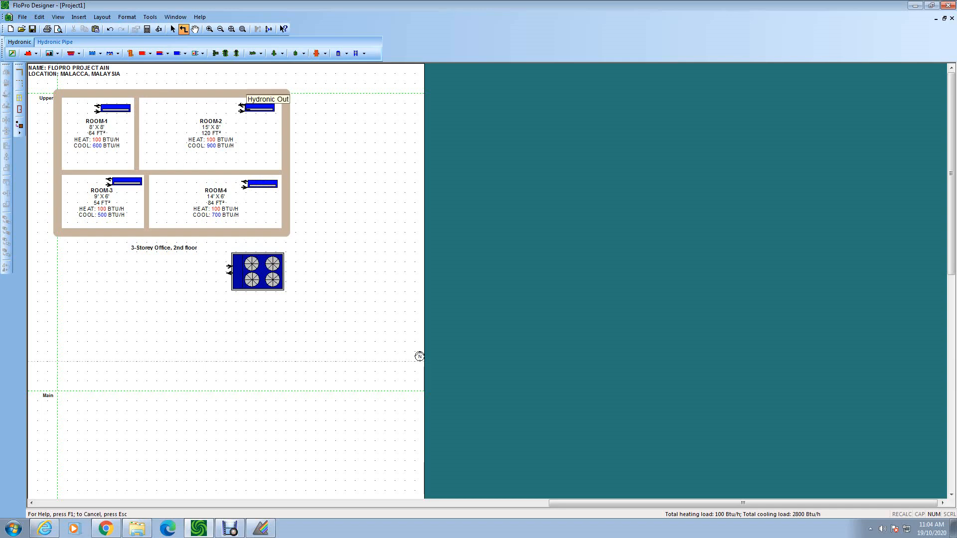
{"action": "left_click", "coordinate": [240, 105]}
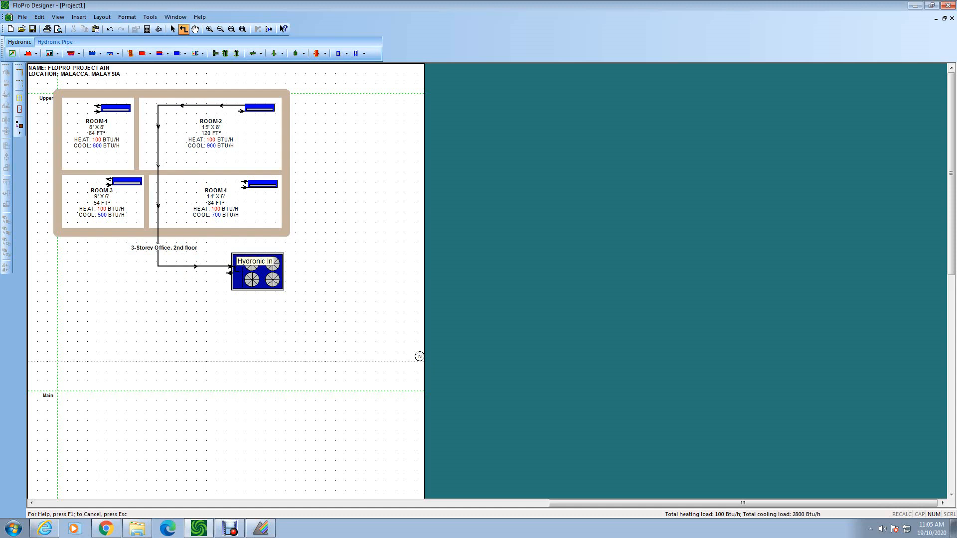
{"action": "left_click", "coordinate": [231, 267]}
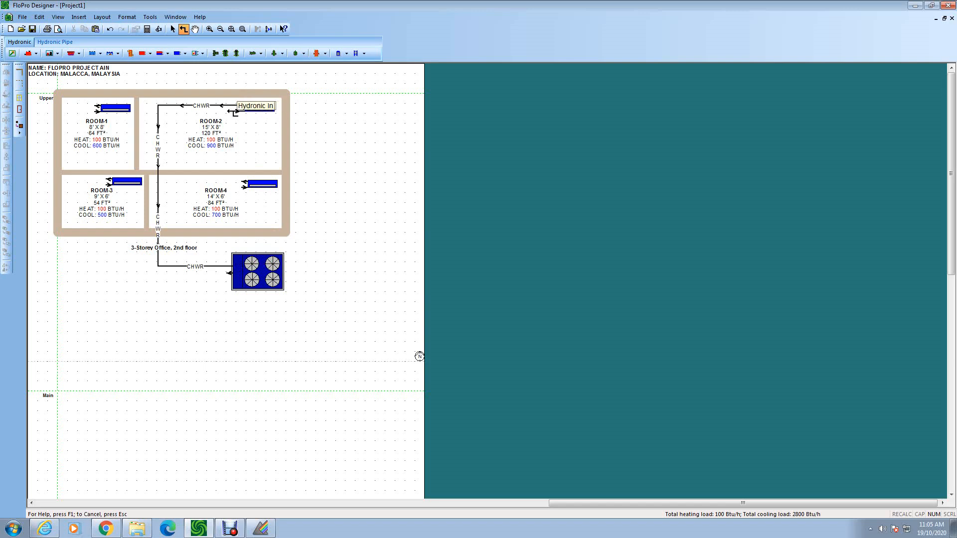
{"action": "left_click", "coordinate": [230, 111]}
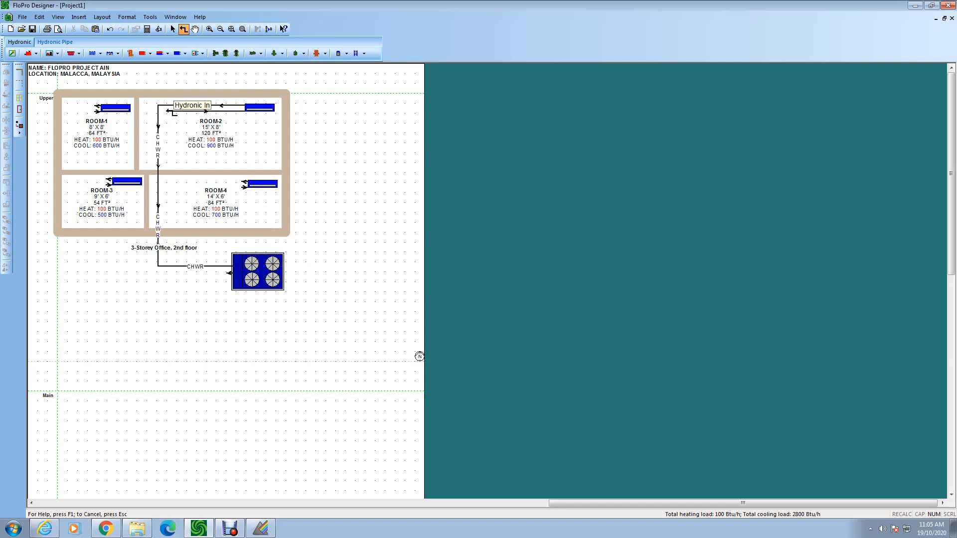
{"action": "left_click", "coordinate": [167, 111]}
{"action": "key", "text": "Escape"}
{"action": "left_click", "coordinate": [180, 111]}
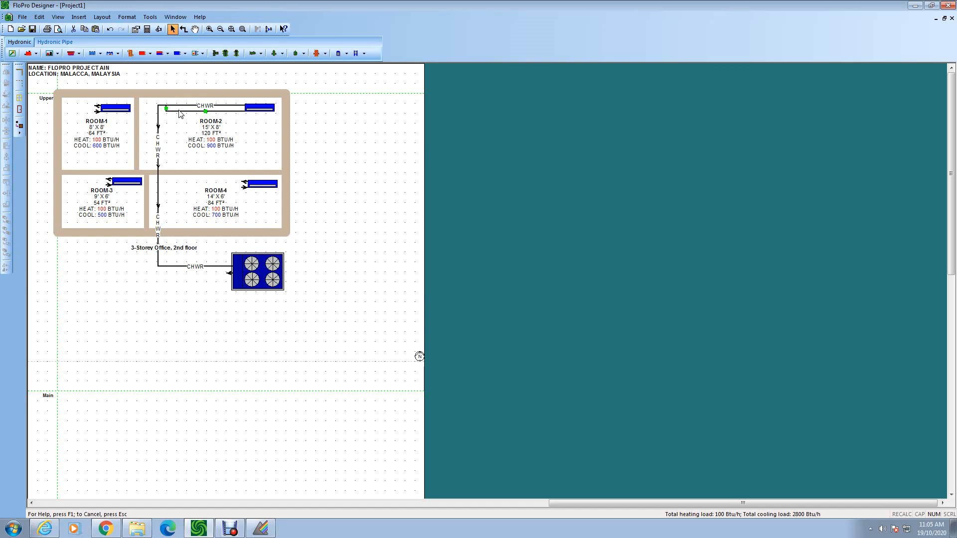
{"action": "key", "text": "Escape"}
Draw the supply pipe between ROOM-2's fan coil inlet and the chiller's hydronic outlet, routed alongside the return pipe.
{"action": "left_click", "coordinate": [184, 29]}
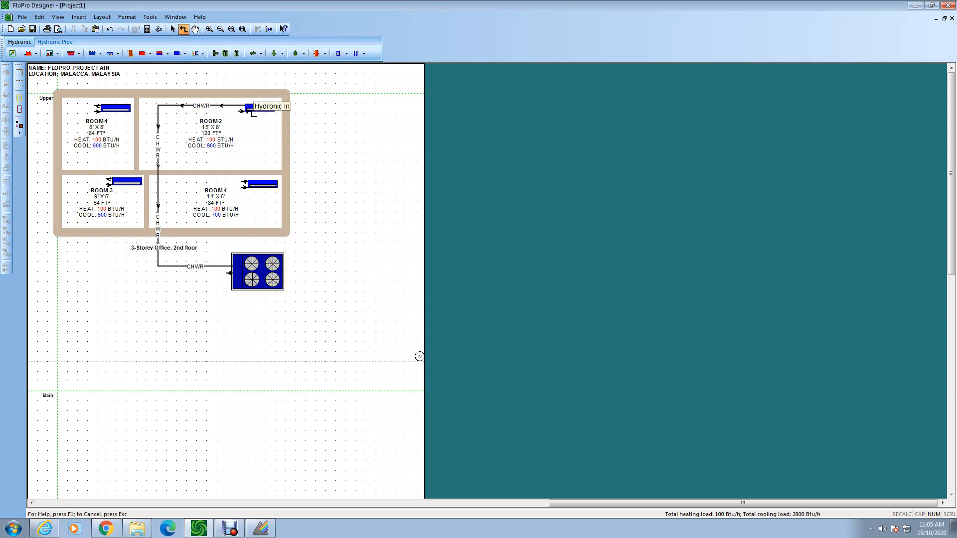
{"action": "left_click", "coordinate": [245, 111]}
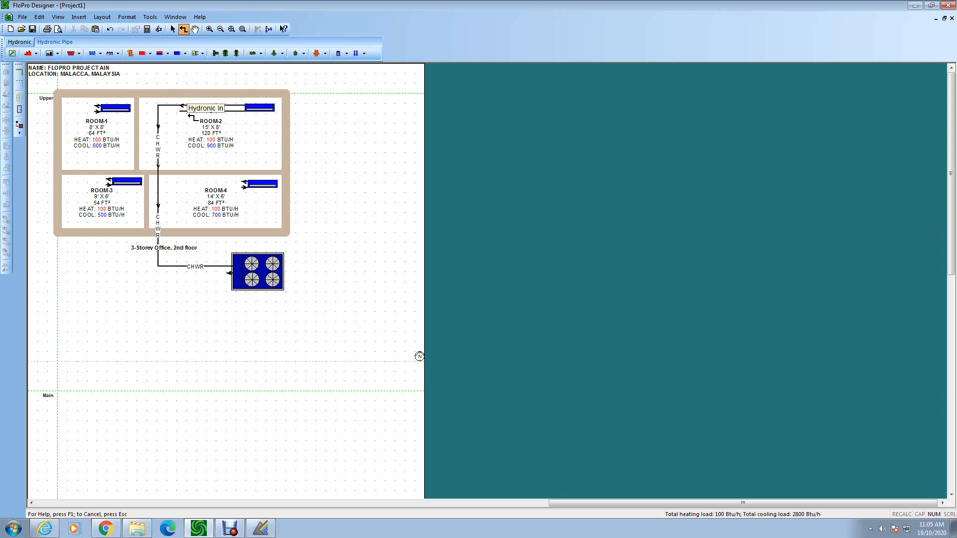
{"action": "left_click", "coordinate": [170, 111]}
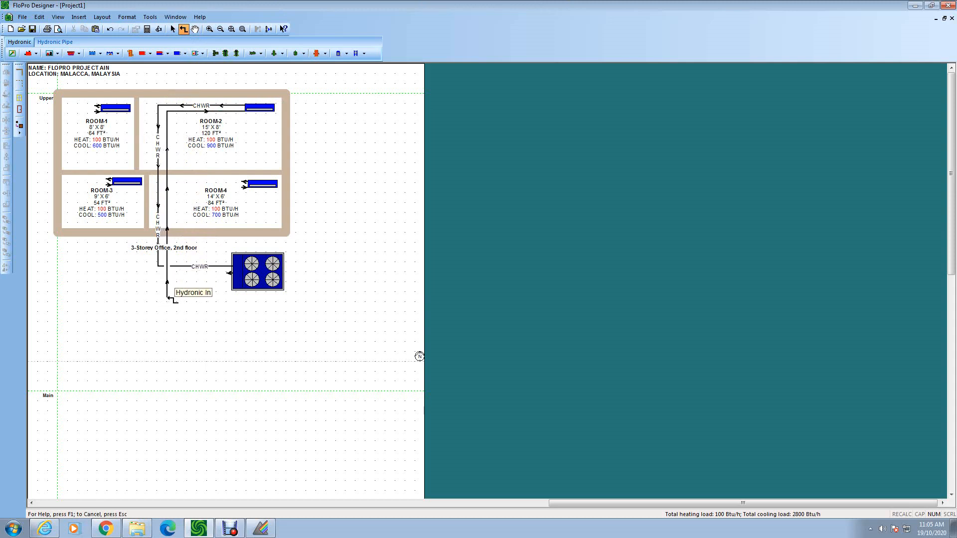
{"action": "left_click", "coordinate": [230, 273]}
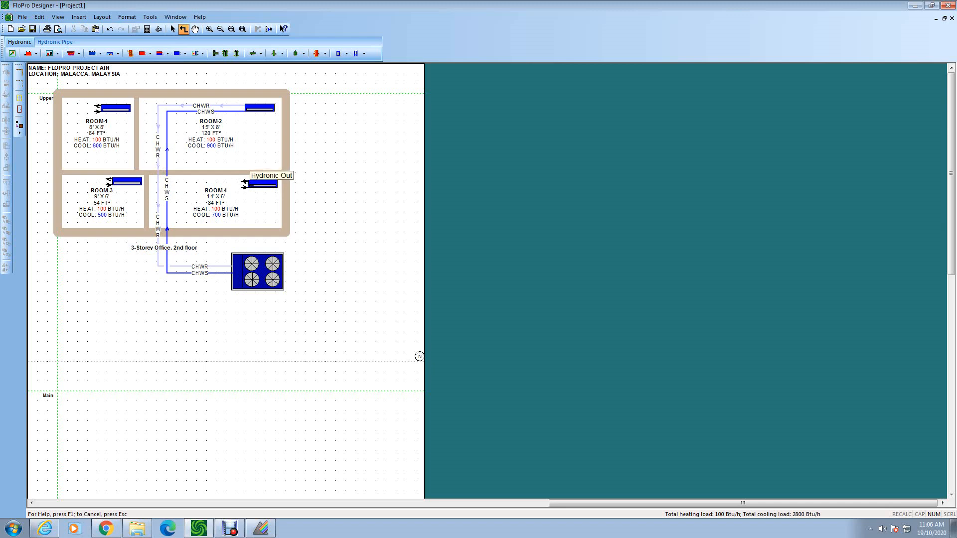
Draw the return pipe from the hydronic outlet of ROOM-4's fan coil down to the chilled water return line beside the chiller.
{"action": "left_click", "coordinate": [243, 181]}
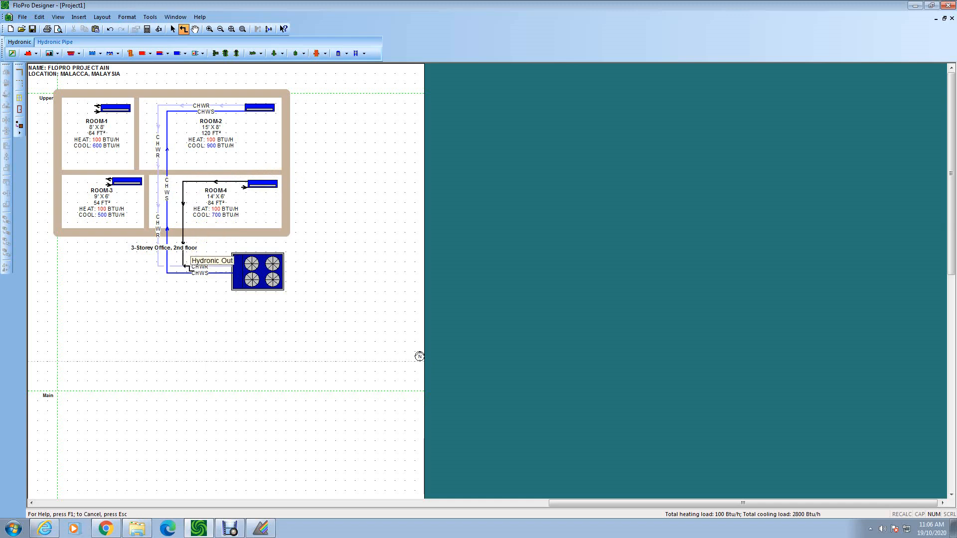
{"action": "left_click", "coordinate": [185, 266]}
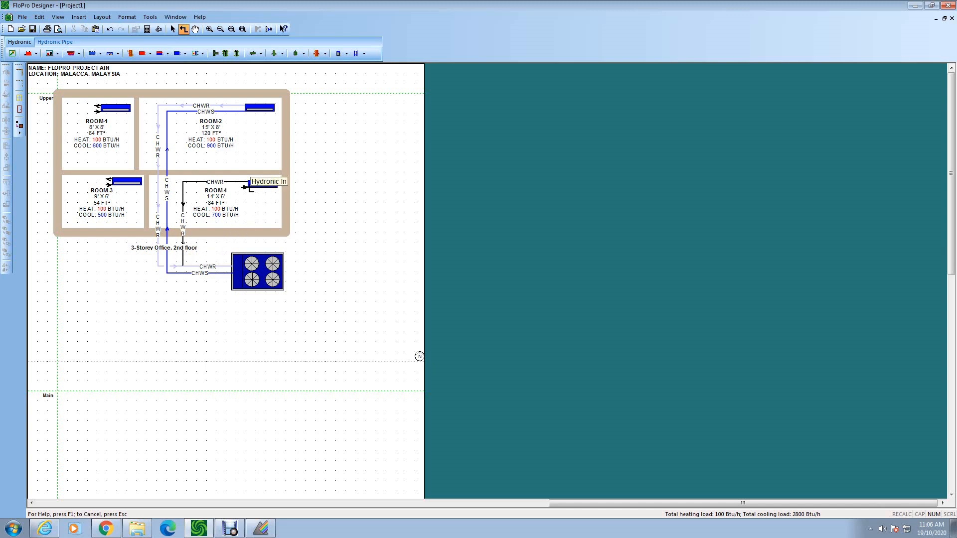
{"action": "left_click", "coordinate": [247, 187]}
{"action": "key", "text": "Escape"}
{"action": "key", "text": "Escape"}
{"action": "left_click", "coordinate": [238, 188]}
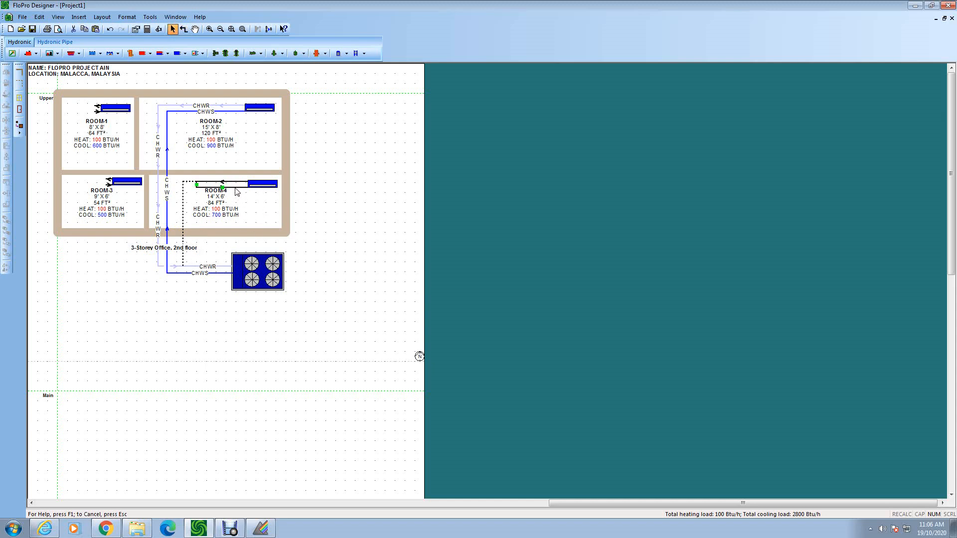
{"action": "key", "text": "Escape"}
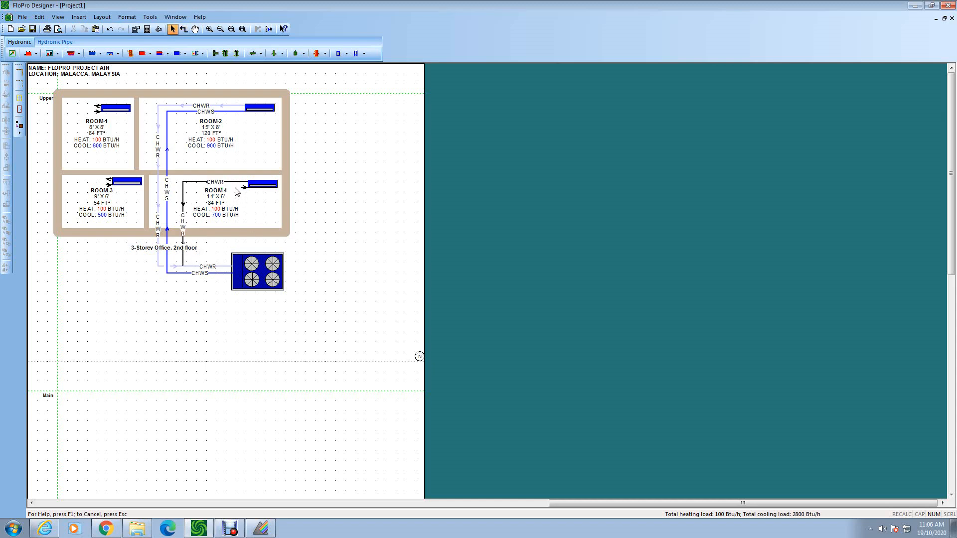
Draw the supply pipe from the hydronic inlet of ROOM-4's fan coil to the chiller's supply line, alongside that room's return pipe.
{"action": "left_click", "coordinate": [184, 29]}
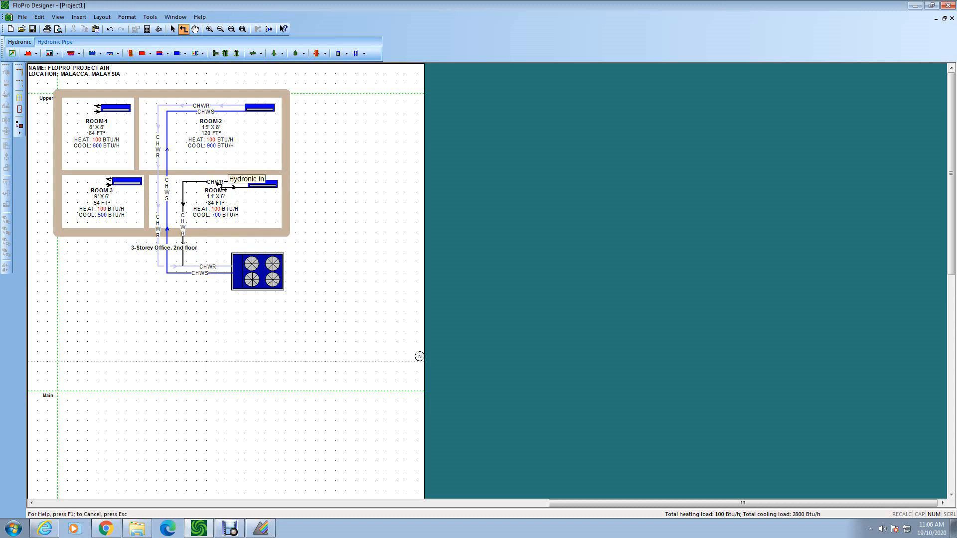
{"action": "left_click_drag", "start_coordinate": [202, 189], "coordinate": [193, 274]}
{"action": "left_click", "coordinate": [194, 273]}
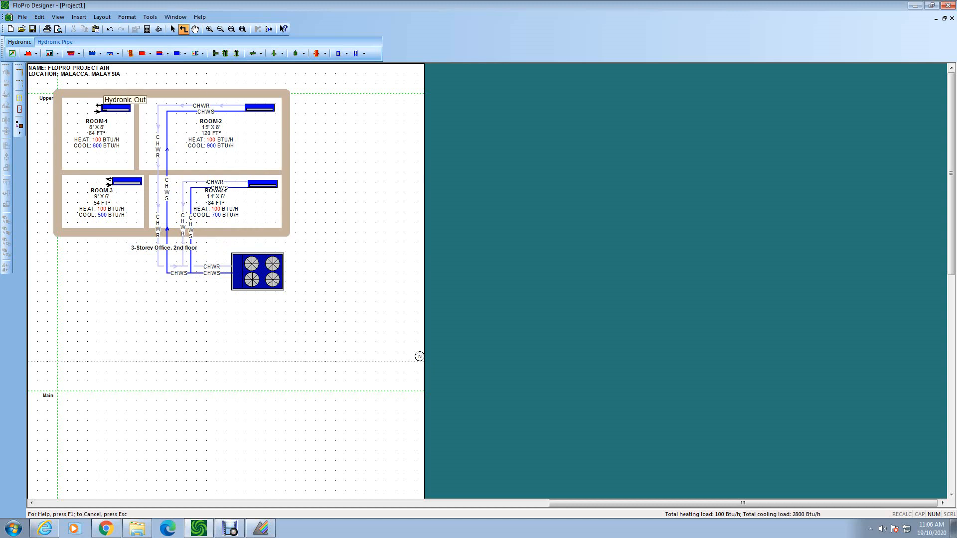
Draw the return pipe from ROOM-1's fan coil outlet down through ROOM-3 to the existing return line below the floor plan.
{"action": "left_click", "coordinate": [80, 105]}
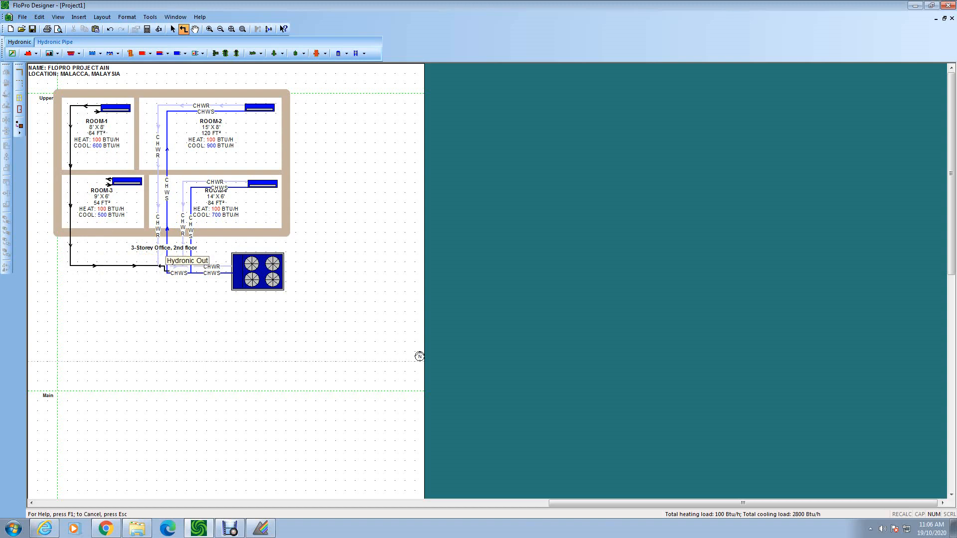
{"action": "left_click", "coordinate": [161, 265]}
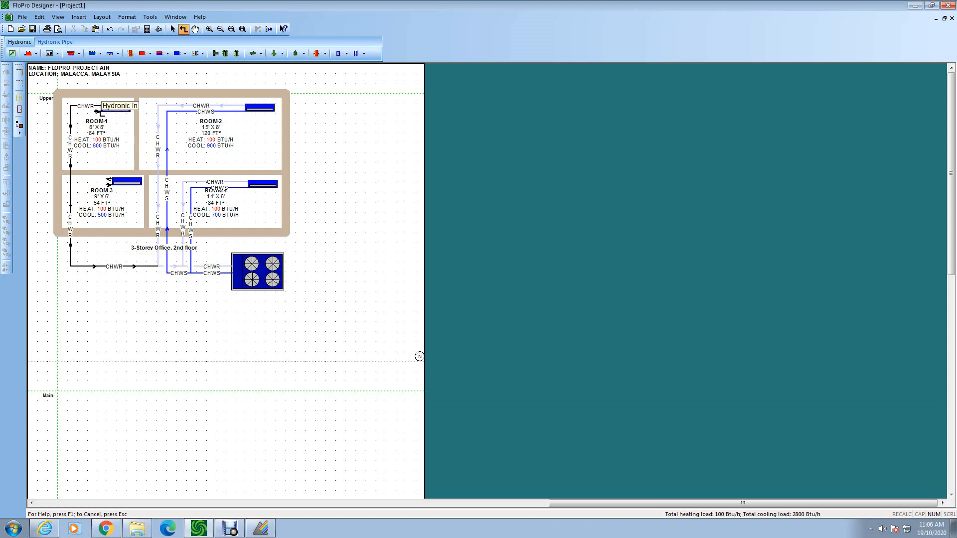
{"action": "left_click", "coordinate": [97, 111]}
{"action": "left_click", "coordinate": [78, 108]}
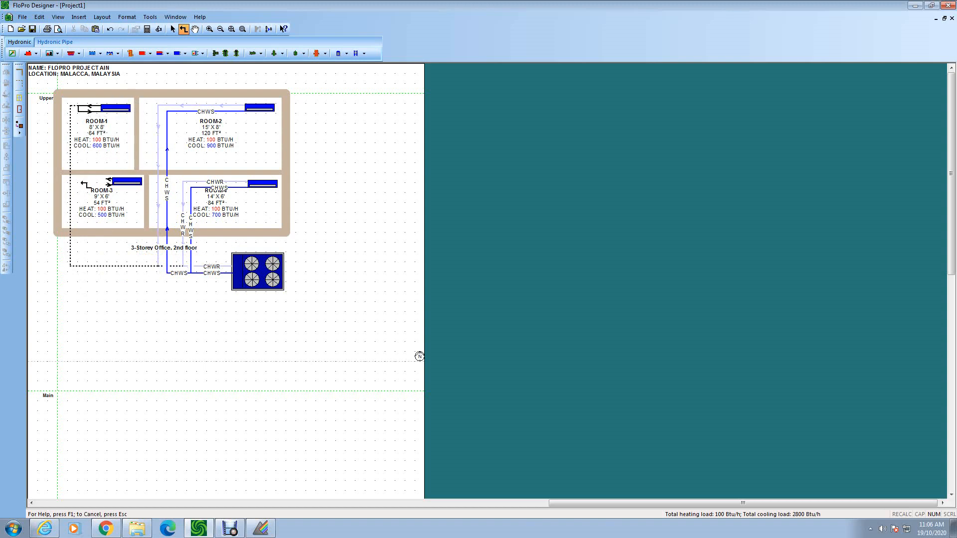
{"action": "key", "text": "Escape"}
{"action": "left_click", "coordinate": [99, 174]}
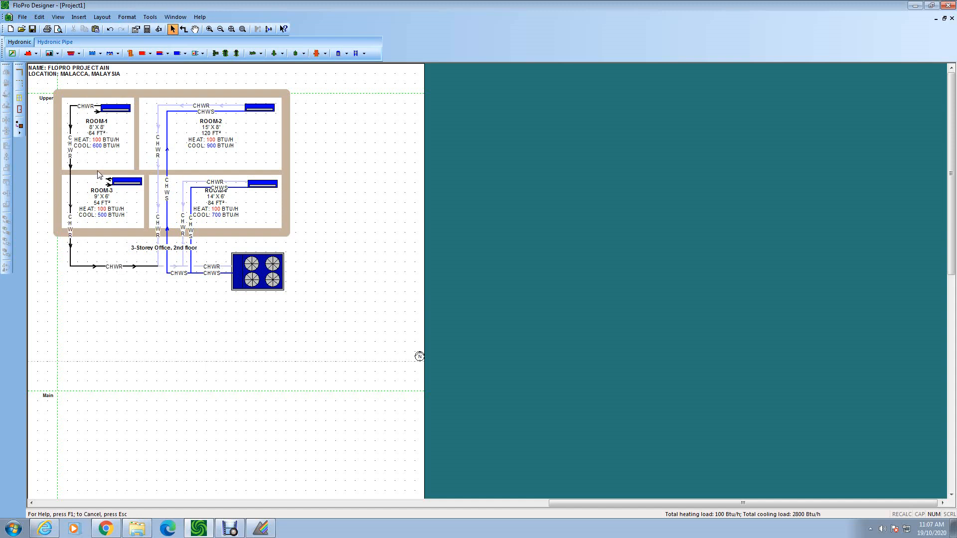
{"action": "left_click", "coordinate": [184, 29]}
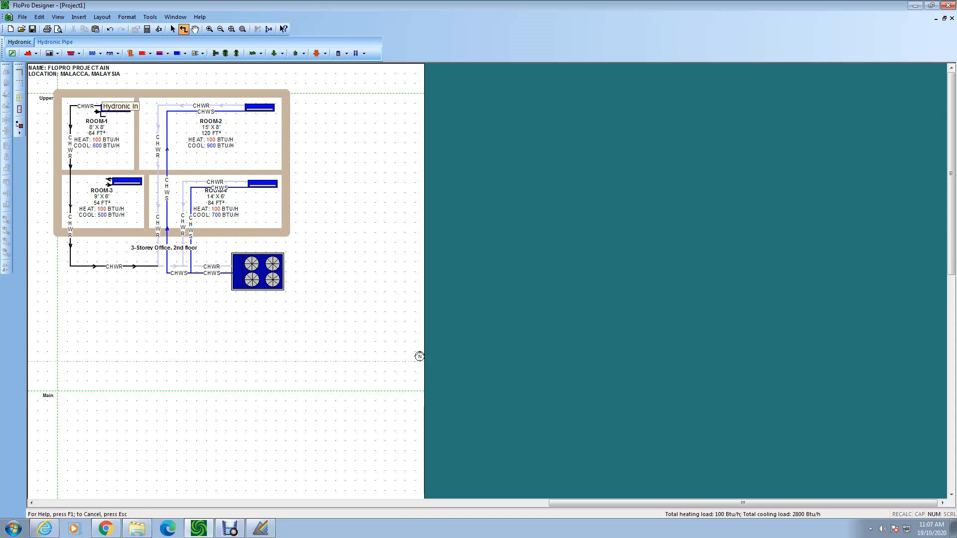
{"action": "left_click", "coordinate": [87, 111]}
{"action": "key", "text": "Escape"}
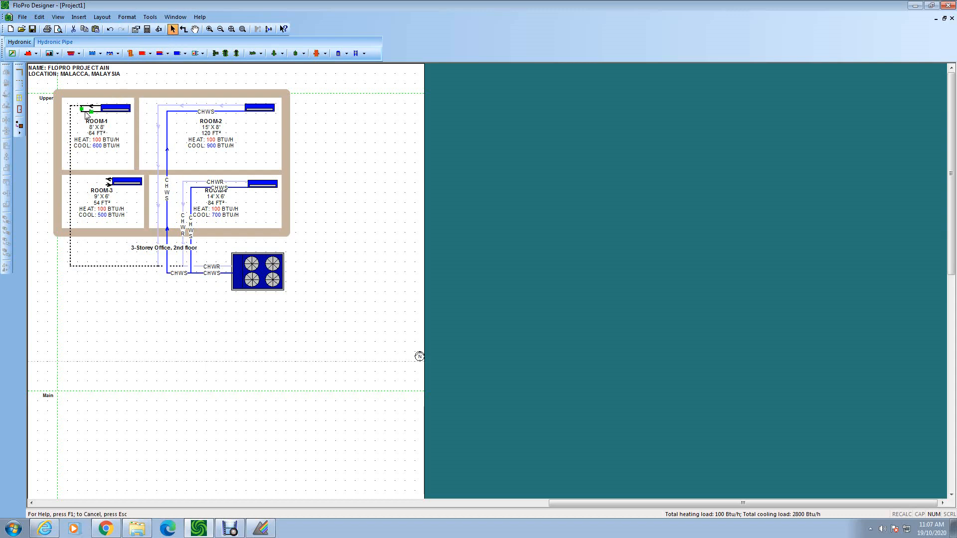
{"action": "key", "text": "Escape"}
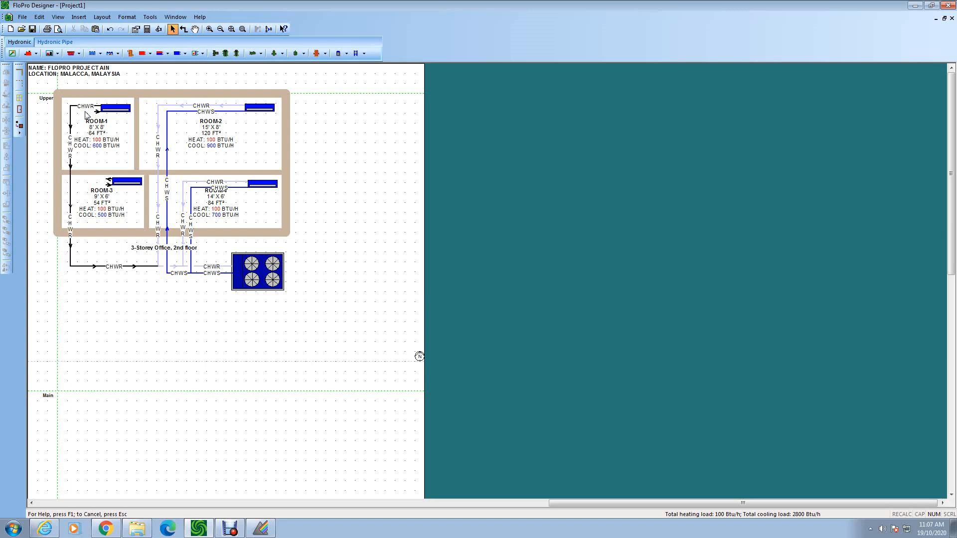
Draw the supply pipe from ROOM-1's fan coil inlet down through ROOM-3 to the existing supply line below the floor plan.
{"action": "left_click", "coordinate": [184, 30]}
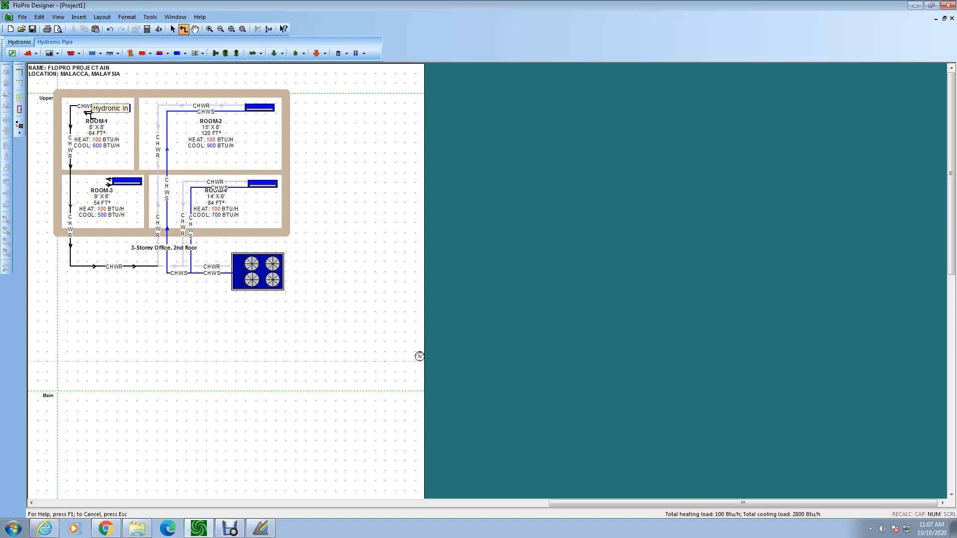
{"action": "left_click_drag", "start_coordinate": [85, 114], "coordinate": [172, 273]}
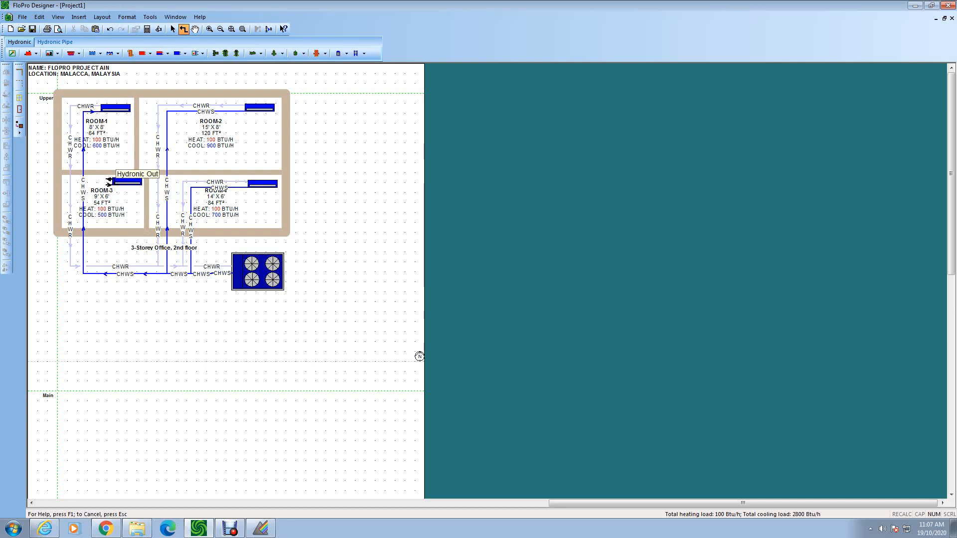
Connect ROOM-3's fan coil outlet to the return line and its inlet to the supply line, routing both pipes outside the west wall.
{"action": "mouse_move", "coordinate": [109, 182]}
{"action": "left_mouse_down"}
{"action": "mouse_move", "coordinate": [42, 178]}
{"action": "mouse_move", "coordinate": [40, 267]}
{"action": "mouse_move", "coordinate": [72, 269]}
{"action": "left_mouse_up"}
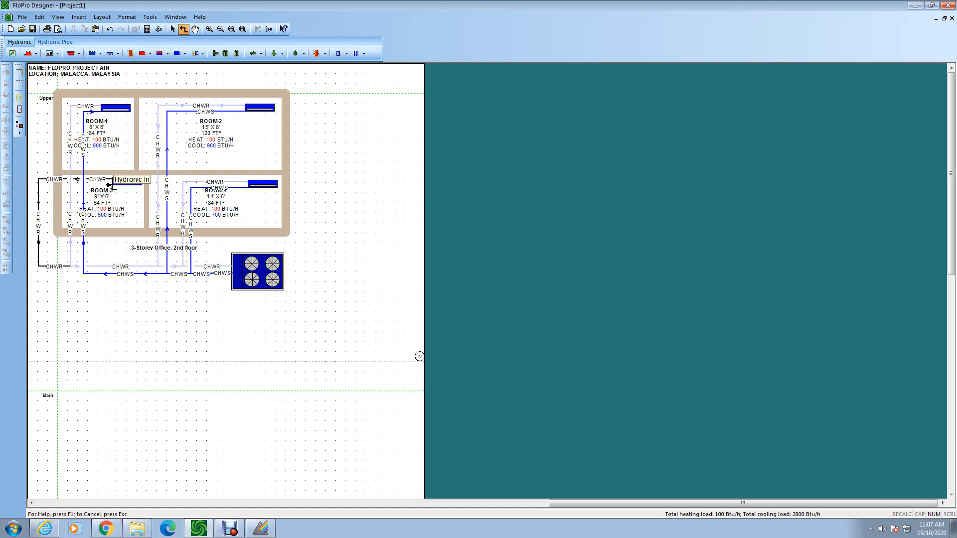
{"action": "left_click_drag", "start_coordinate": [109, 185], "coordinate": [53, 187]}
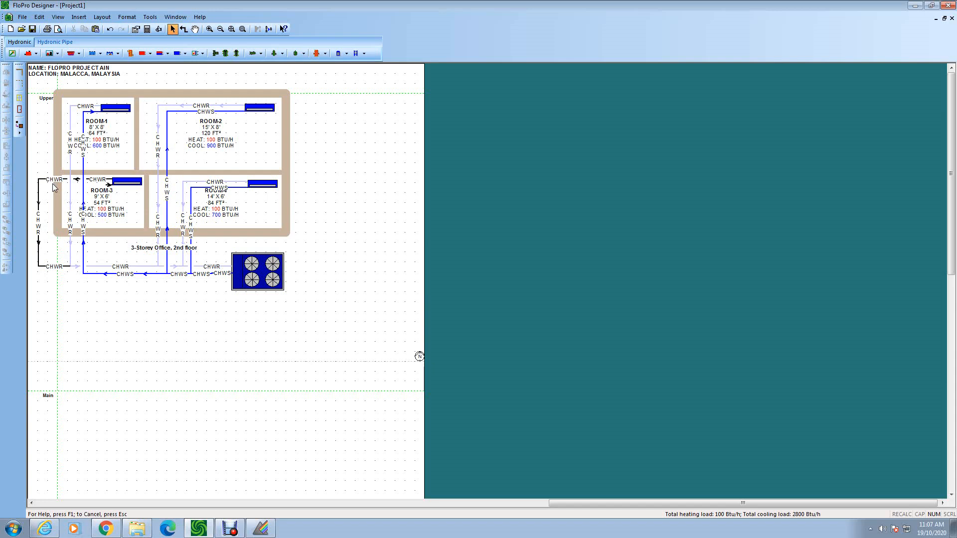
{"action": "left_click", "coordinate": [185, 30]}
{"action": "left_click_drag", "start_coordinate": [109, 184], "coordinate": [91, 278]}
{"action": "key", "text": "Escape"}
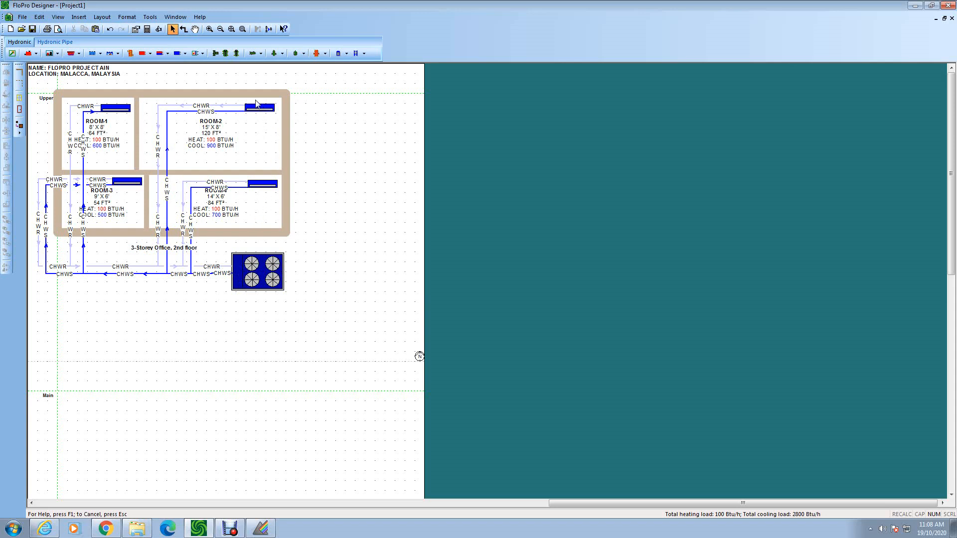
Cycle the annotation display until equipment tags, capacities, flow rates and water temperatures show together with the room and pipe labels.
{"action": "left_click", "coordinate": [269, 30]}
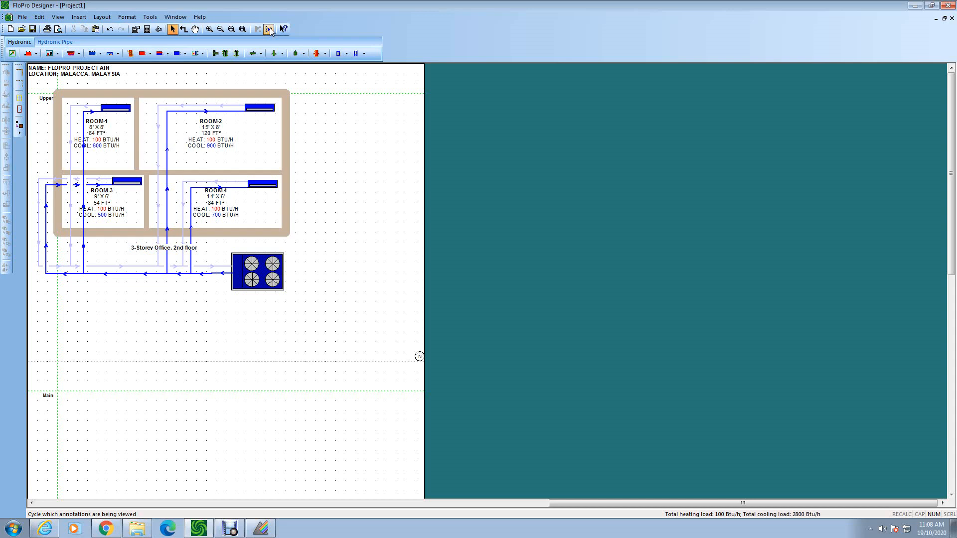
{"action": "left_click", "coordinate": [269, 30]}
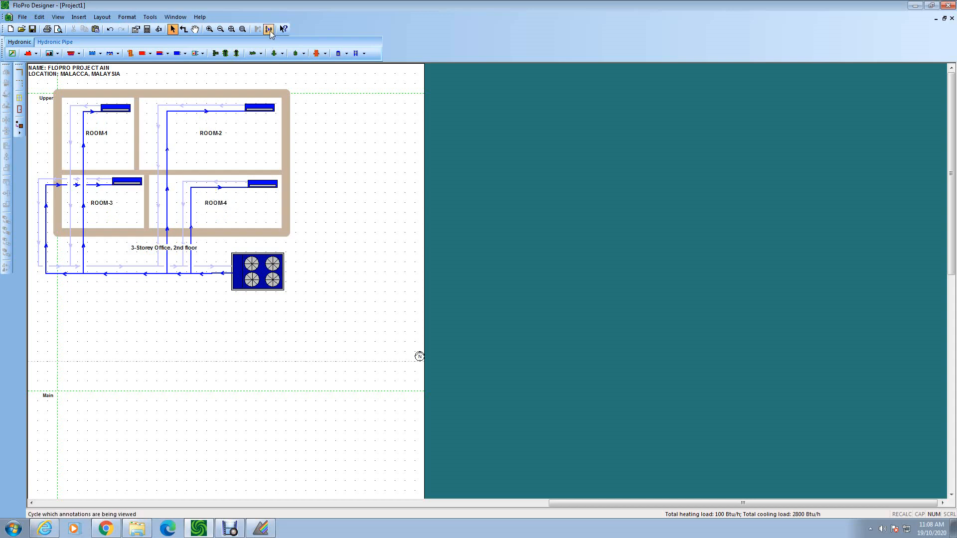
{"action": "left_click", "coordinate": [269, 29]}
{"action": "left_click", "coordinate": [270, 30]}
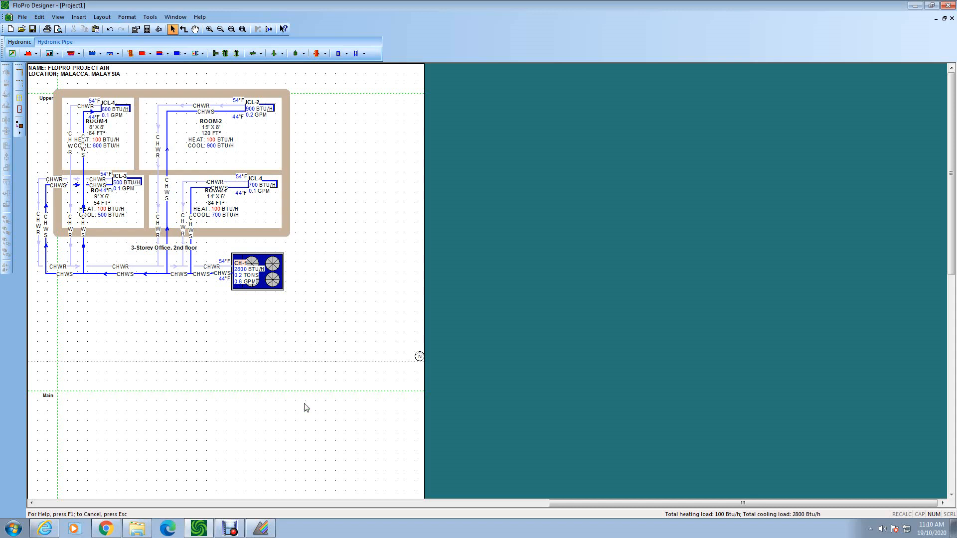
{"action": "left_click", "coordinate": [228, 532]}
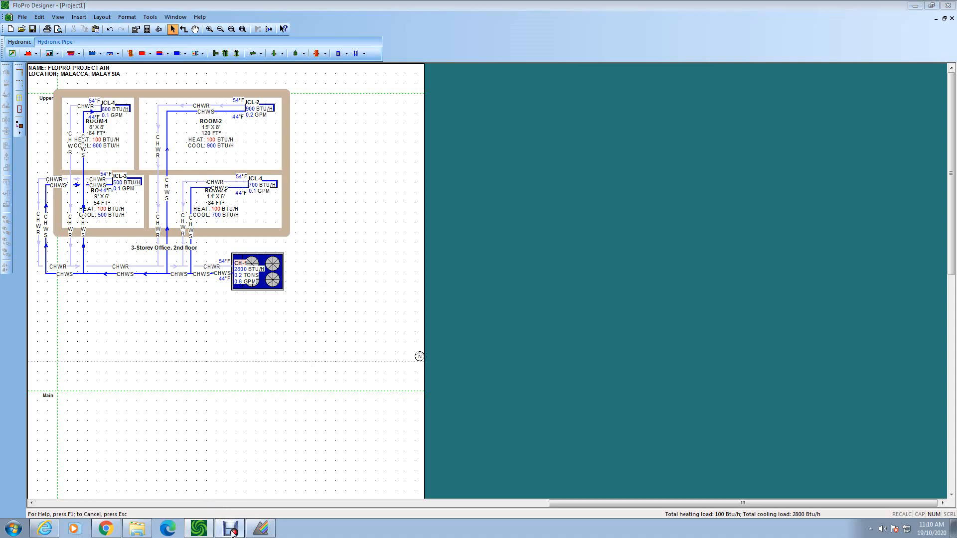